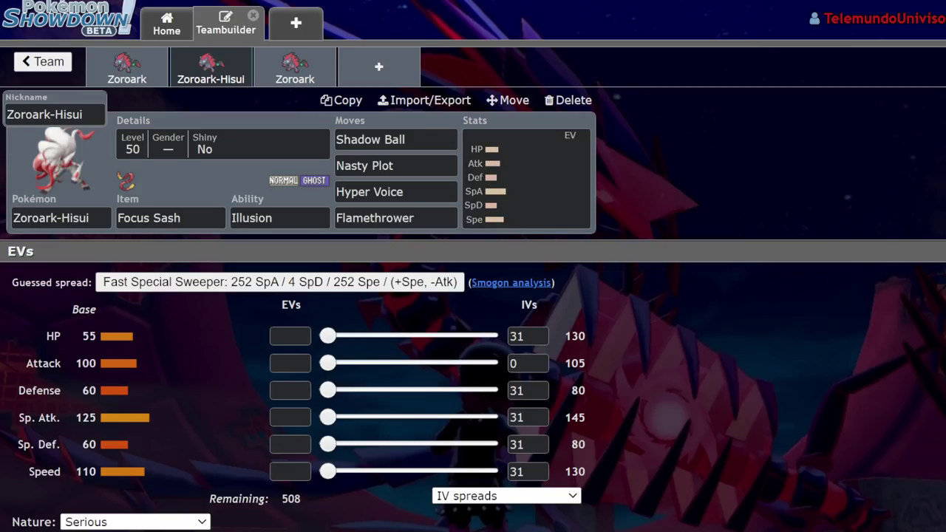
- Compare the base stats of Zoroark and Zoroark-Hisui and read the description of Zoroark's Illusion ability
left_click(500, 173)
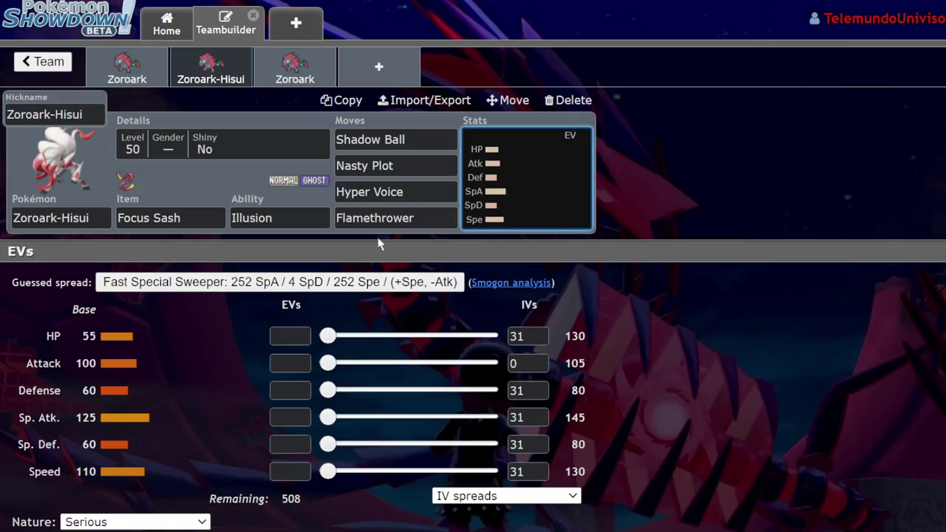
left_click(138, 84)
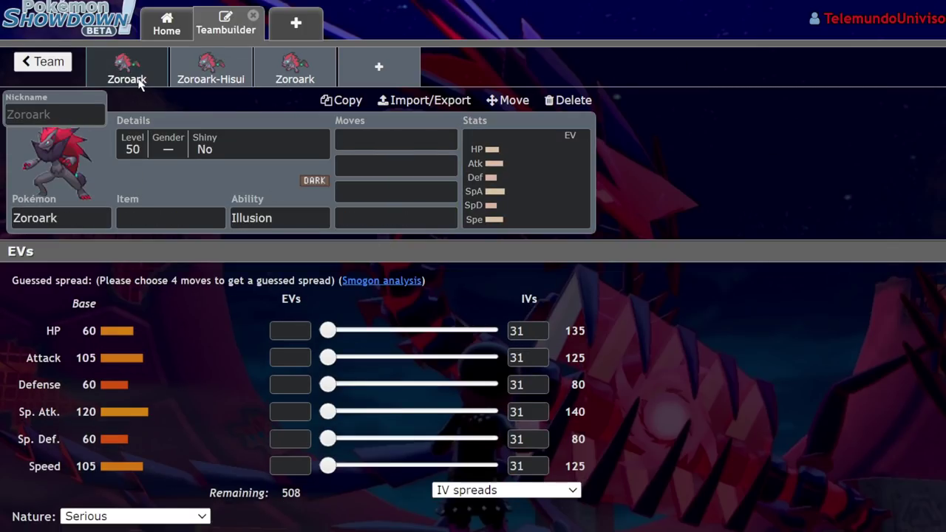
left_click(233, 76)
left_click(145, 74)
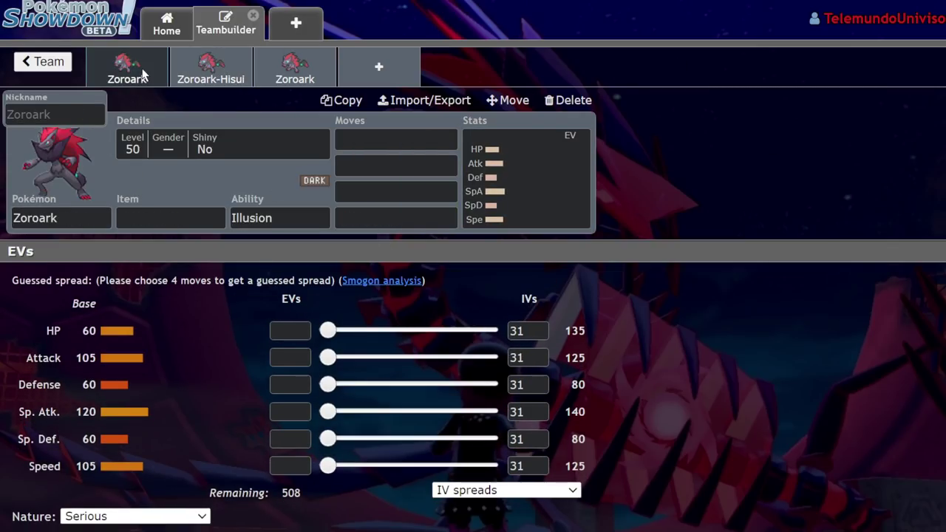
left_click(276, 217)
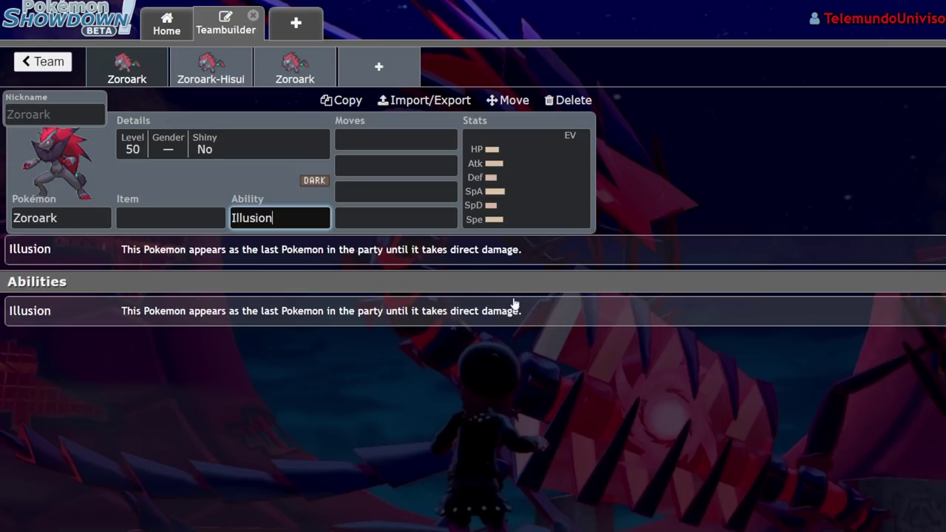
left_click(525, 226)
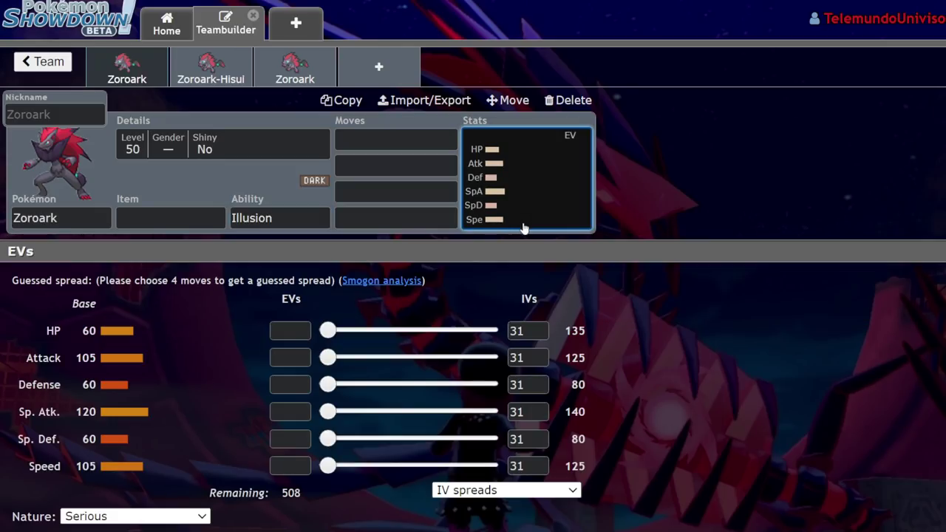
- Add Dusclops to the team as the fourth Pokémon
left_click(368, 63)
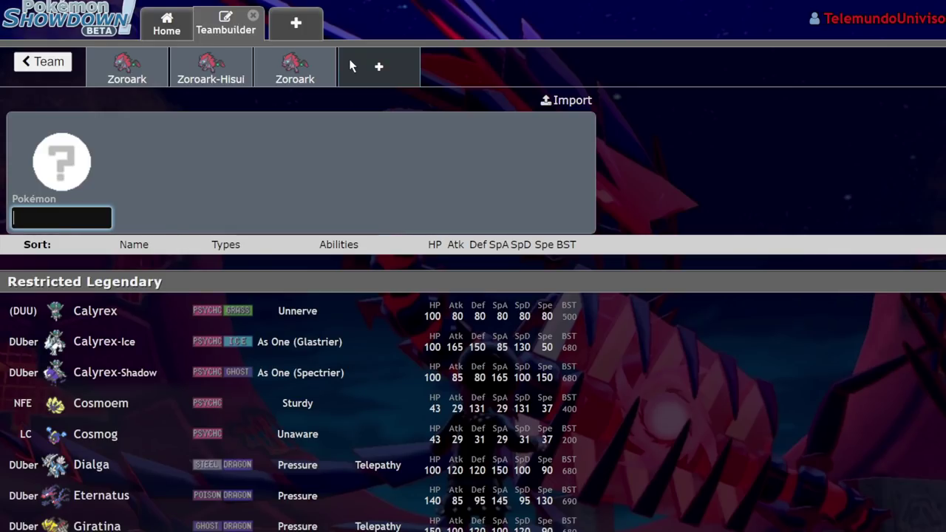
type("dusc")
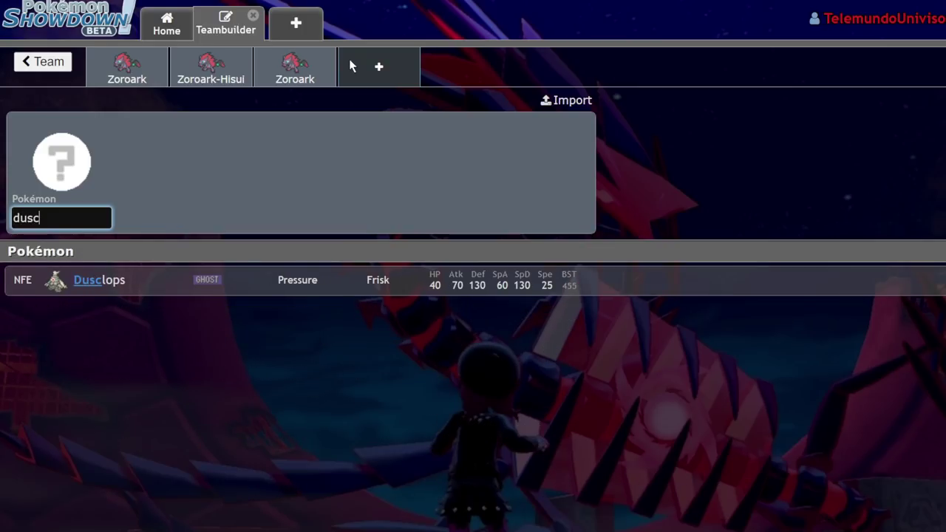
key("Return")
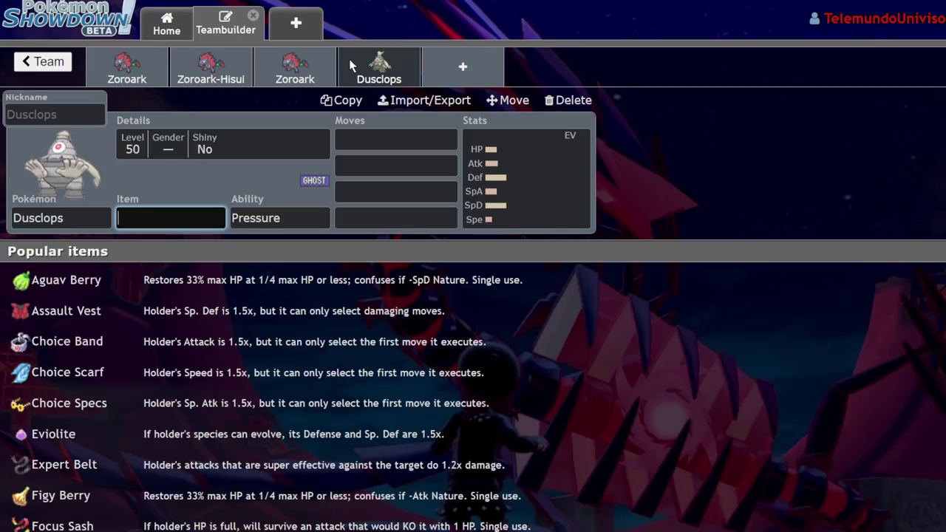
- Compare the base stats of the first Zoroark with those of Dusclops
left_click(136, 78)
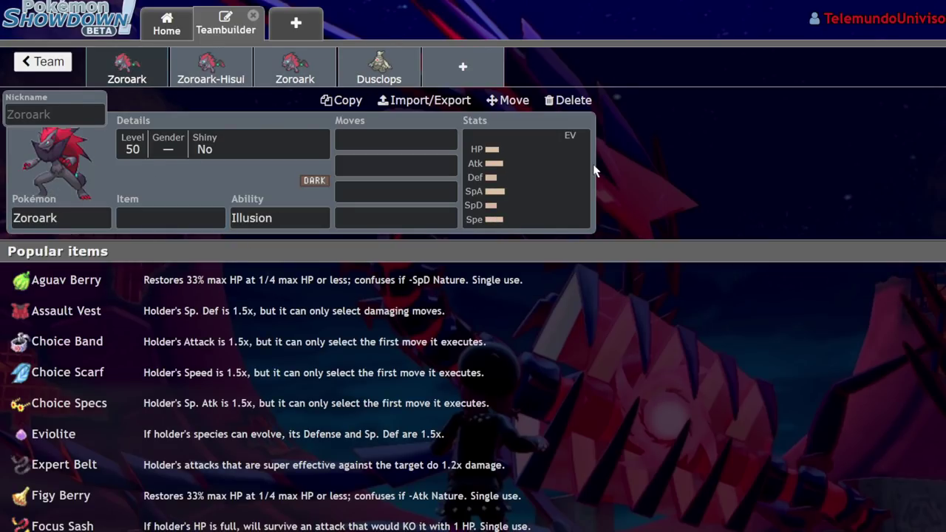
left_click(565, 170)
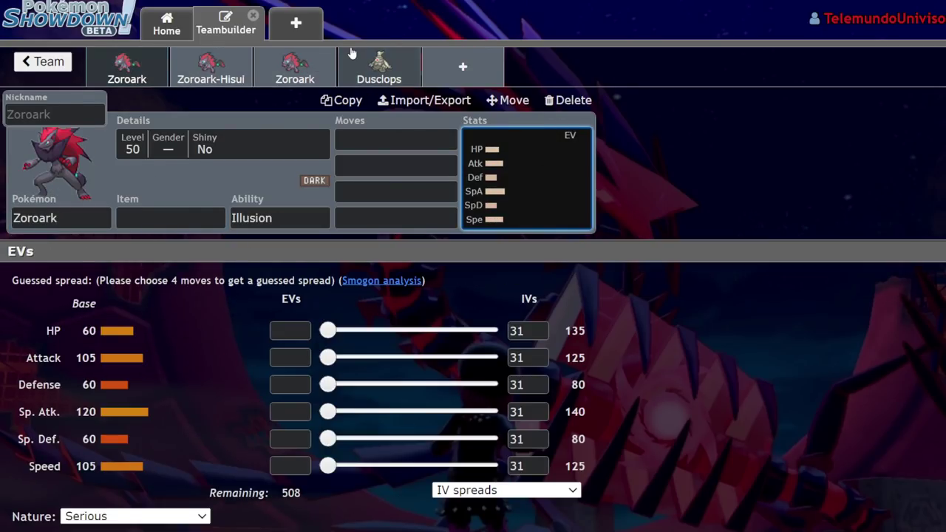
left_click(369, 74)
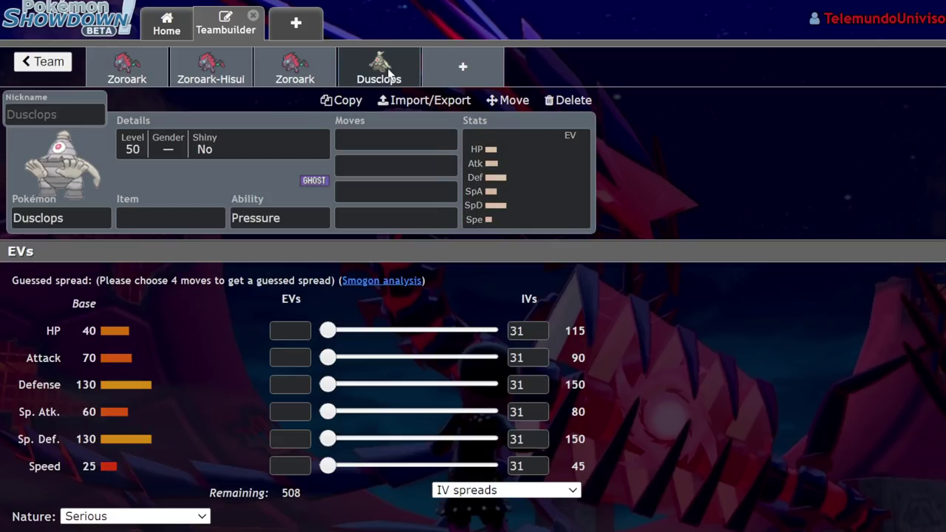
left_click(148, 59)
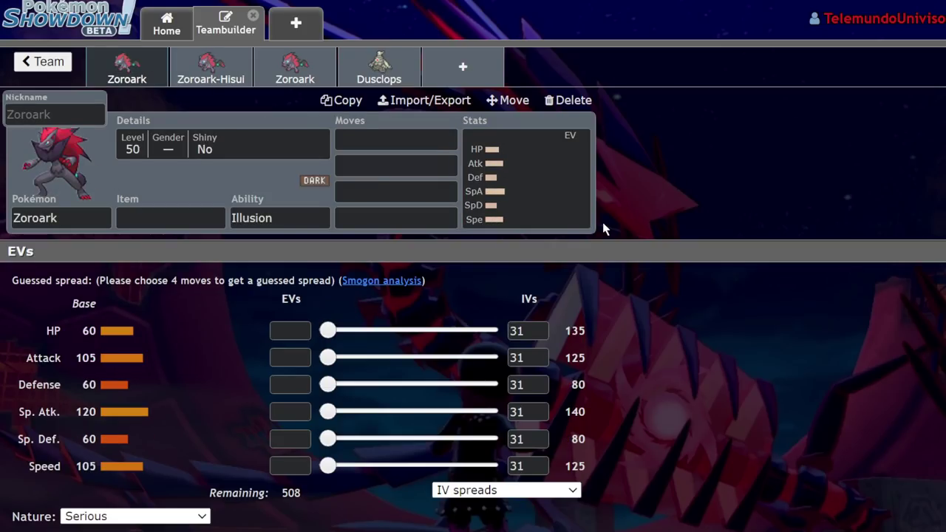
left_click(534, 203)
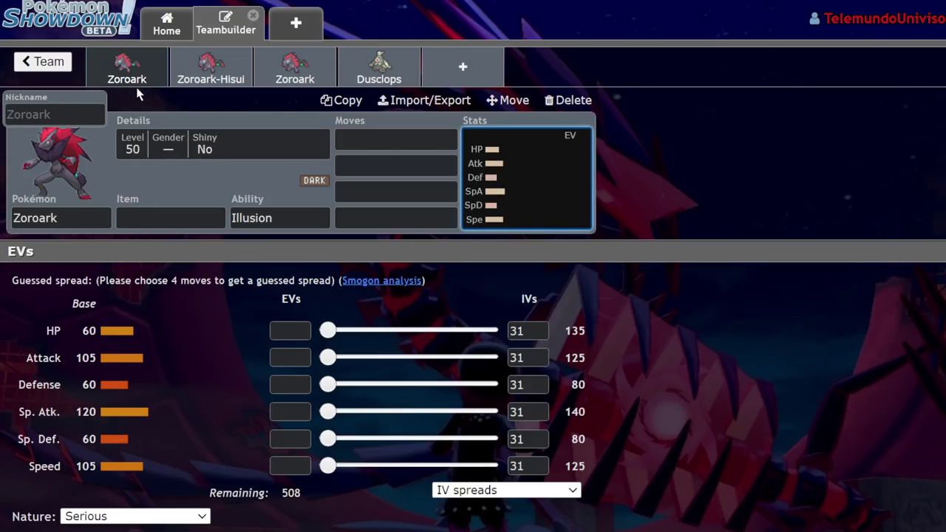
- Give the first Zoroark a Focus Sash as its held item and return to its stats
left_click(185, 216)
type("sas")
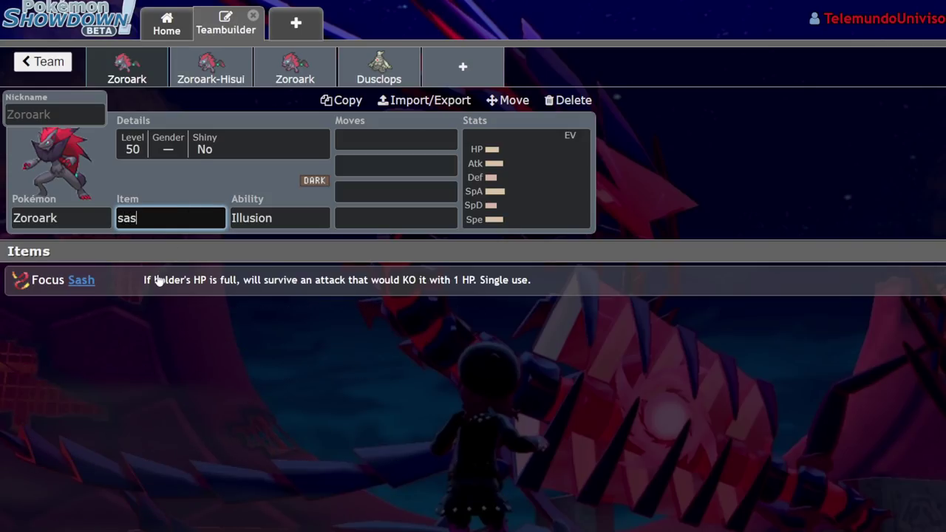
left_click(157, 280)
left_click(587, 182)
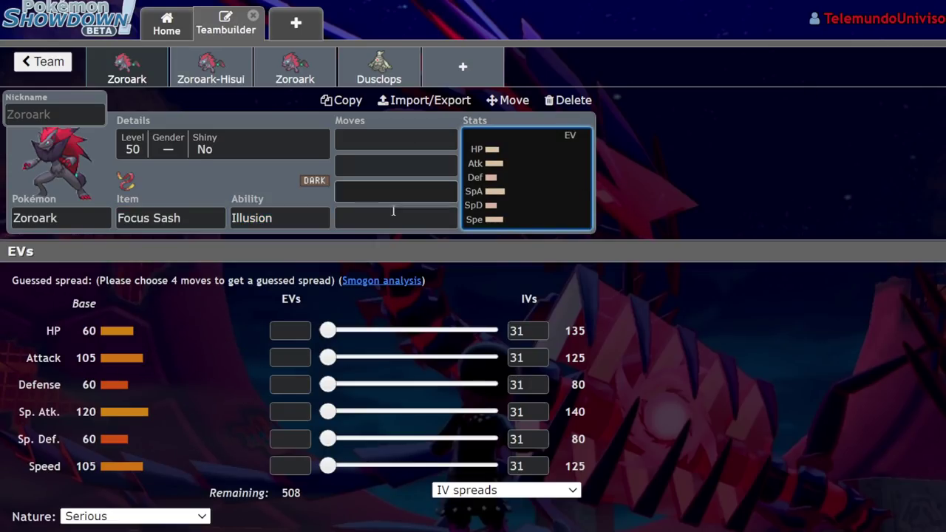
- Reopen the gen8vgc2022 team Untitled 391 from the list of all teams and show the first Zoroark's stats
left_click(413, 143)
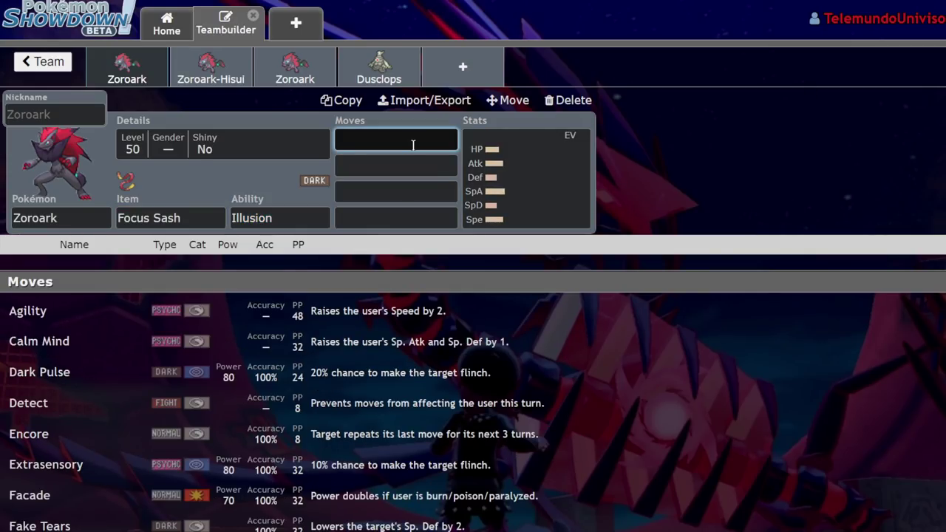
left_click(166, 34)
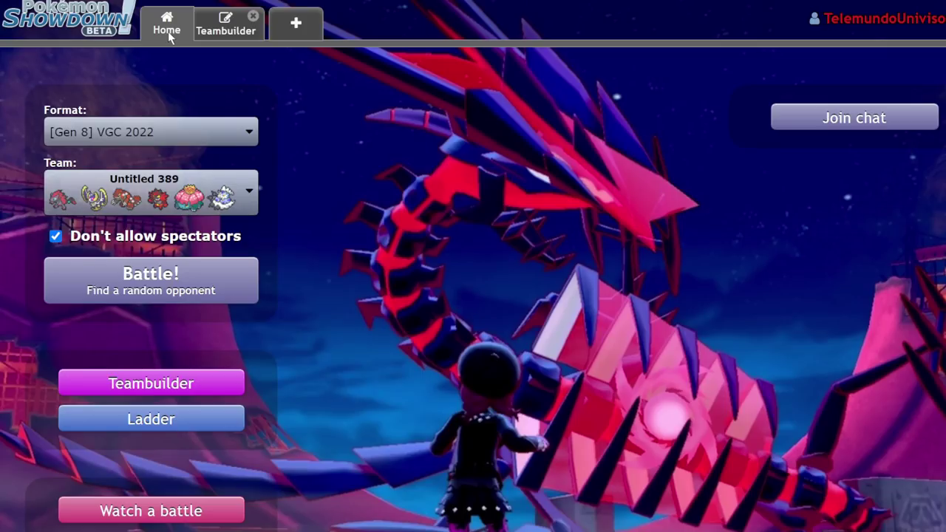
left_click(208, 384)
left_click(42, 62)
left_click(37, 62)
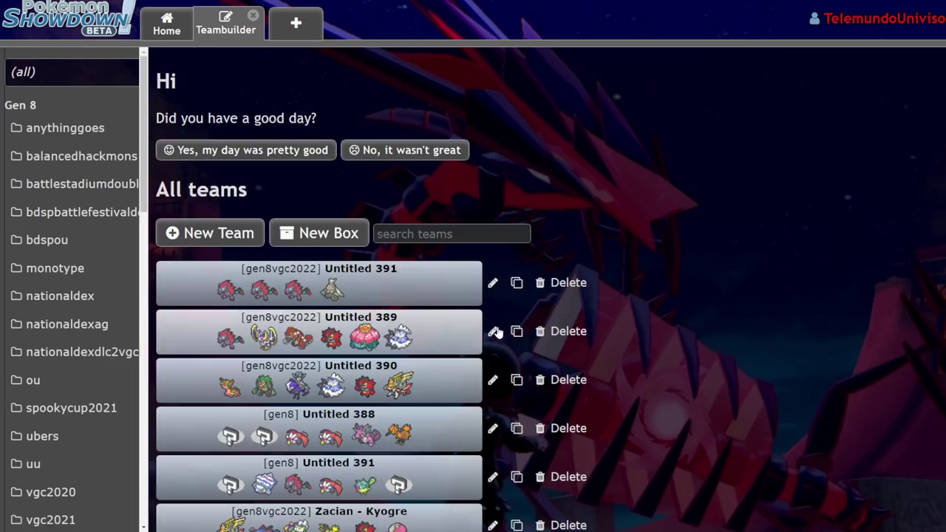
left_click(288, 284)
scroll(717, 133, "down", 1)
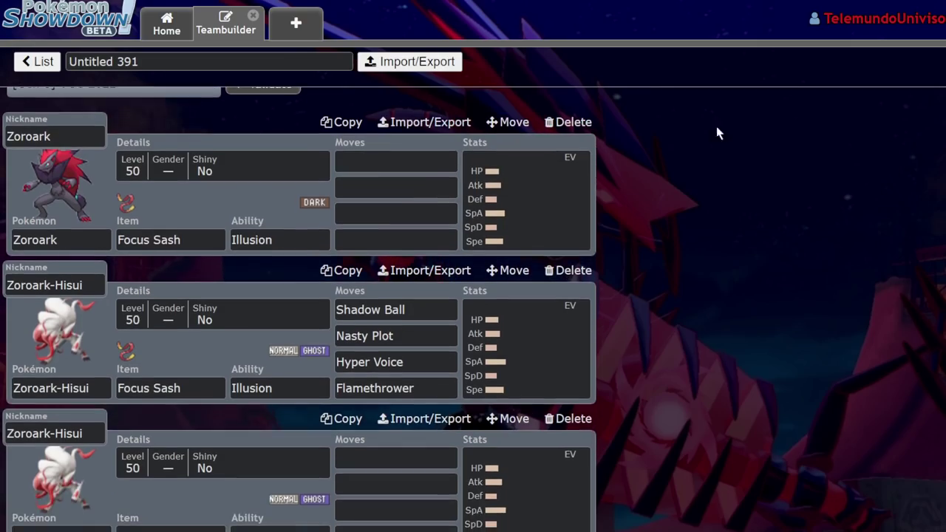
left_click(519, 196)
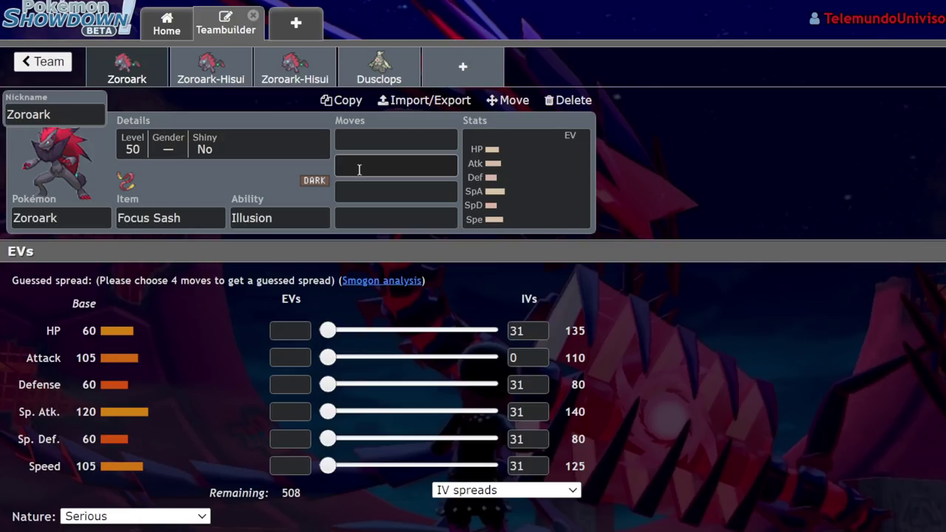
- Set Zoroark's first move to Burning Jealousy and review its held item and the move's description
left_click(395, 143)
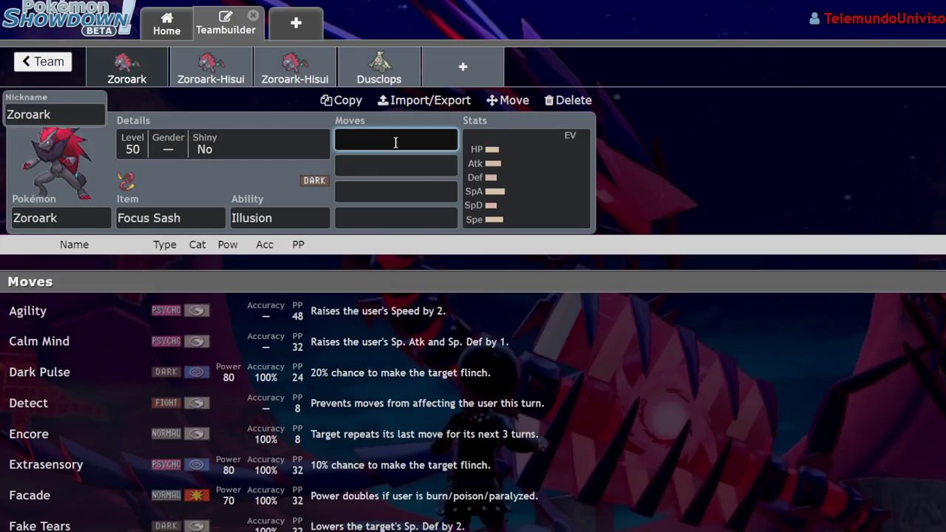
type("bur")
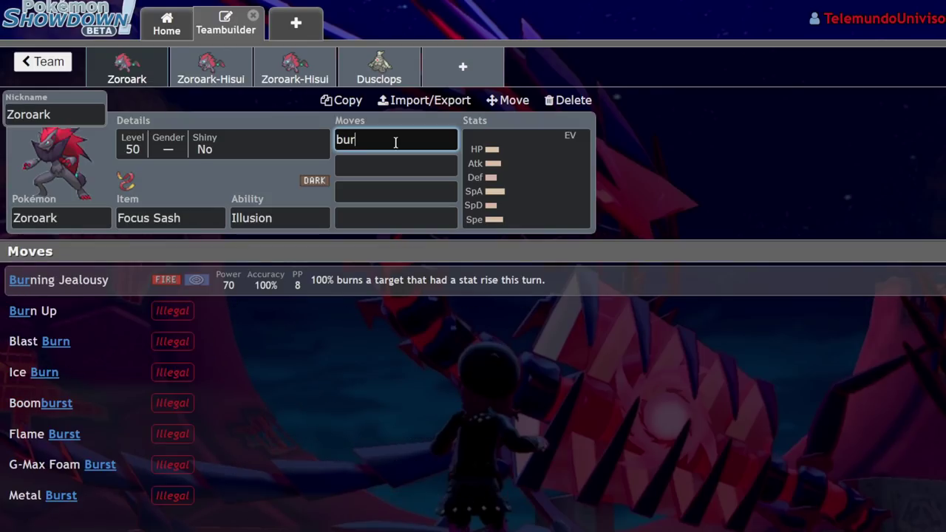
key("Return")
left_click(530, 173)
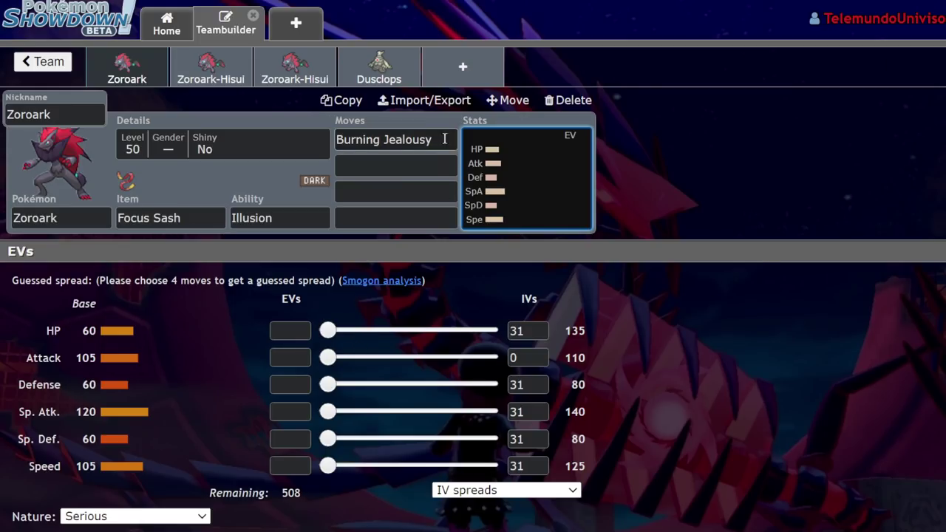
left_click(183, 218)
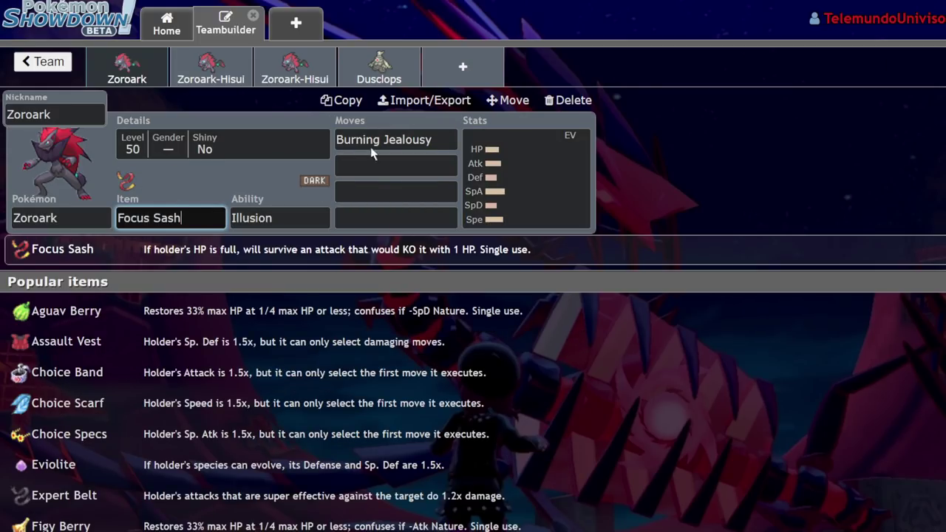
left_click(373, 148)
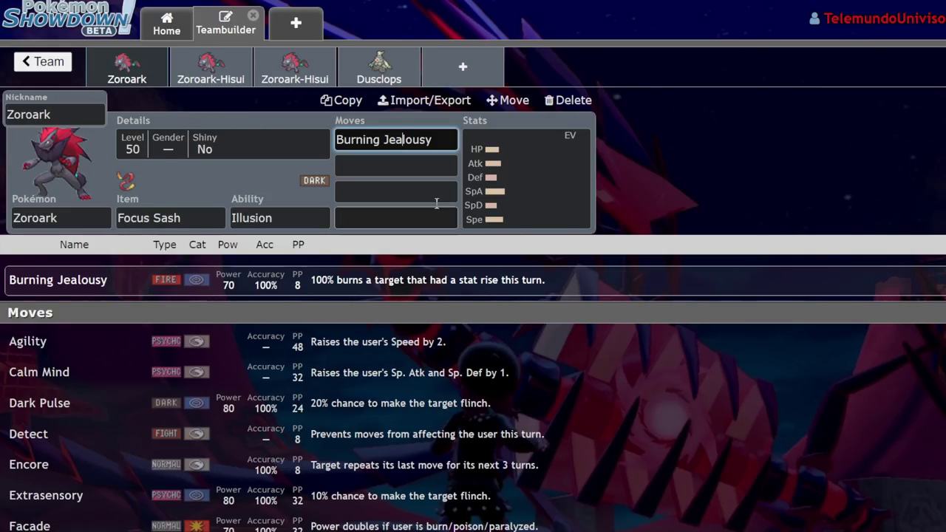
- Set Zoroark's second move to Nasty Plot and replace Burning Jealousy with Flamethrower
left_click(395, 164)
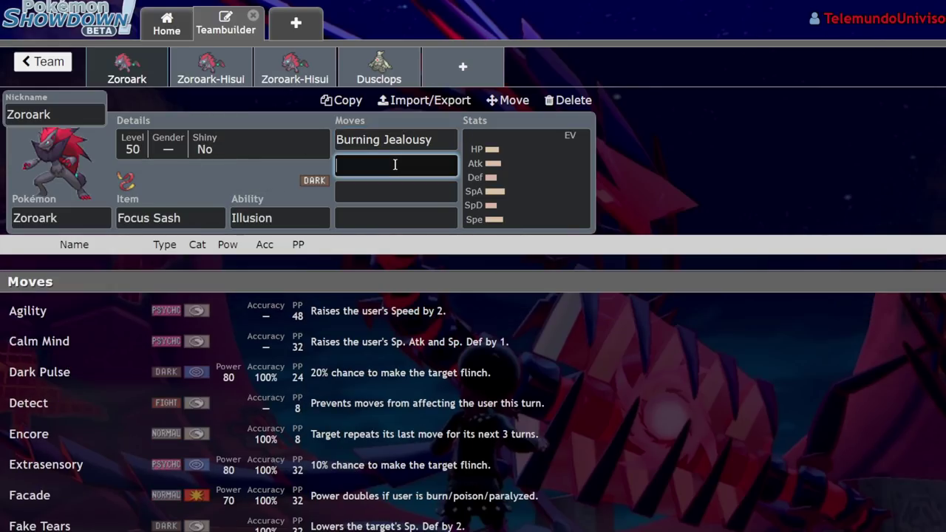
type("nas")
key("Return")
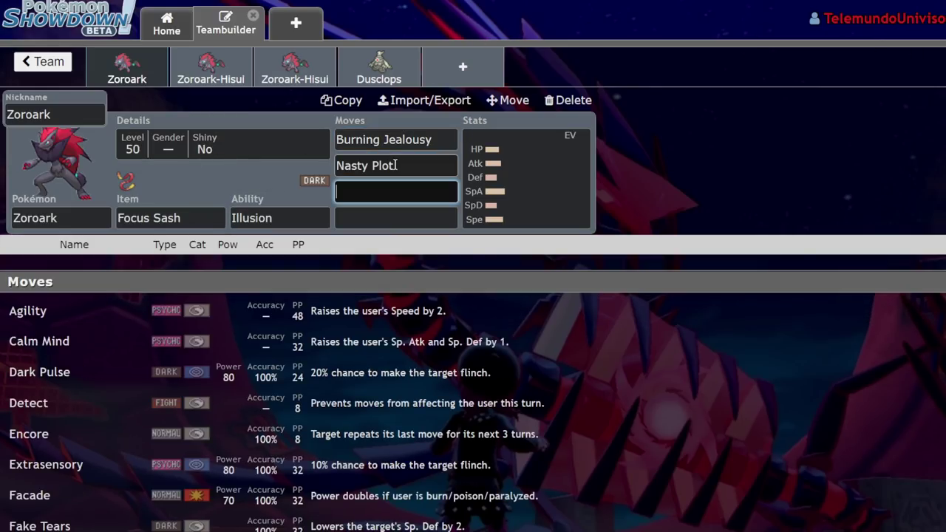
left_click(392, 140)
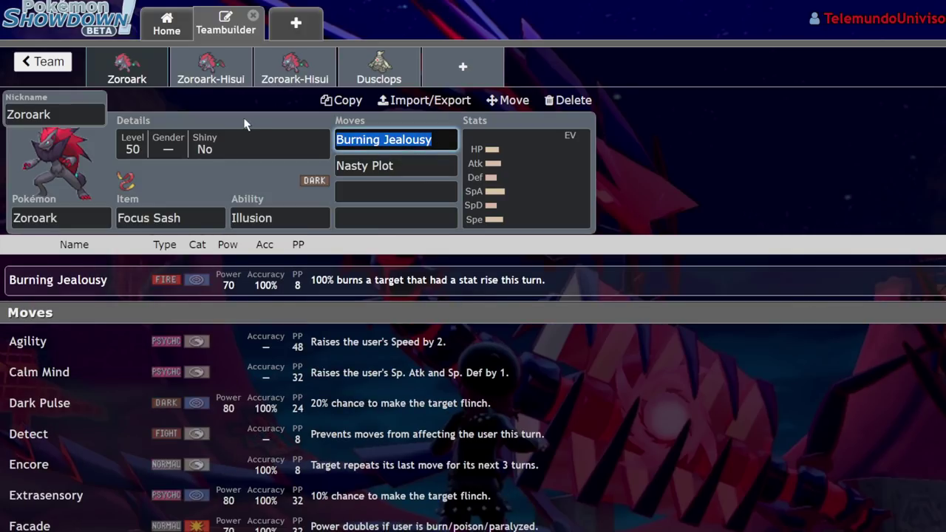
type("flame")
key("Return")
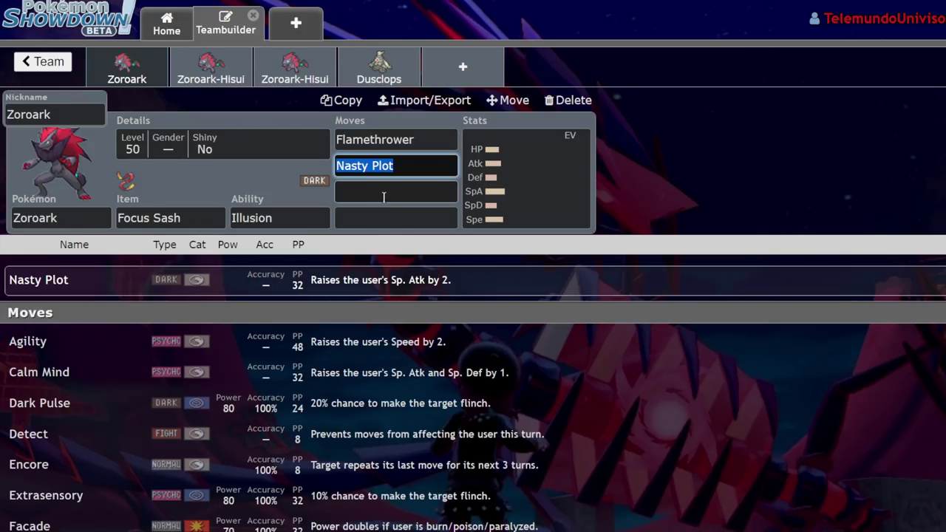
- Look up moves matching "night" for Zoroark's third slot, but set that move to Dark Pulse and review the stats
left_click(383, 195)
type("night")
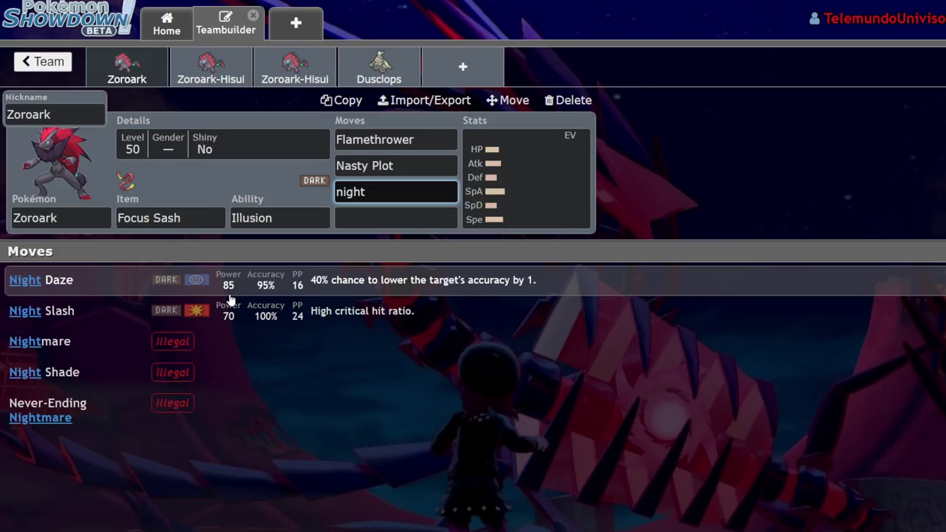
double_click(422, 192)
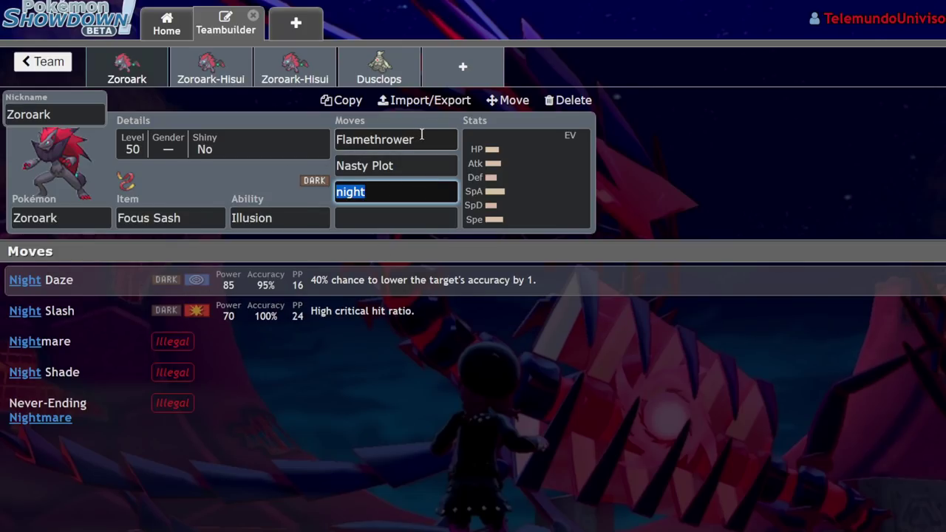
type("dark")
key("Return")
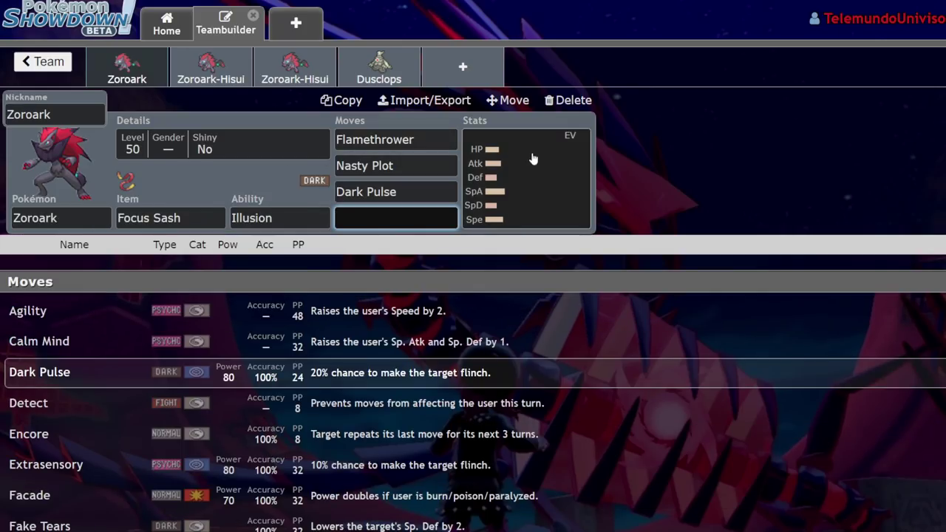
left_click(533, 158)
left_click(422, 190)
left_click(544, 205)
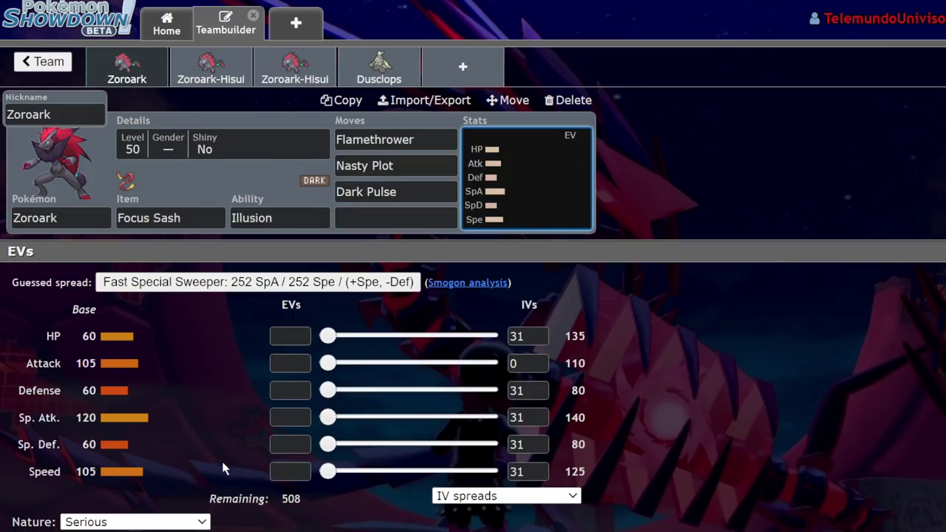
left_click(417, 216)
type("taut")
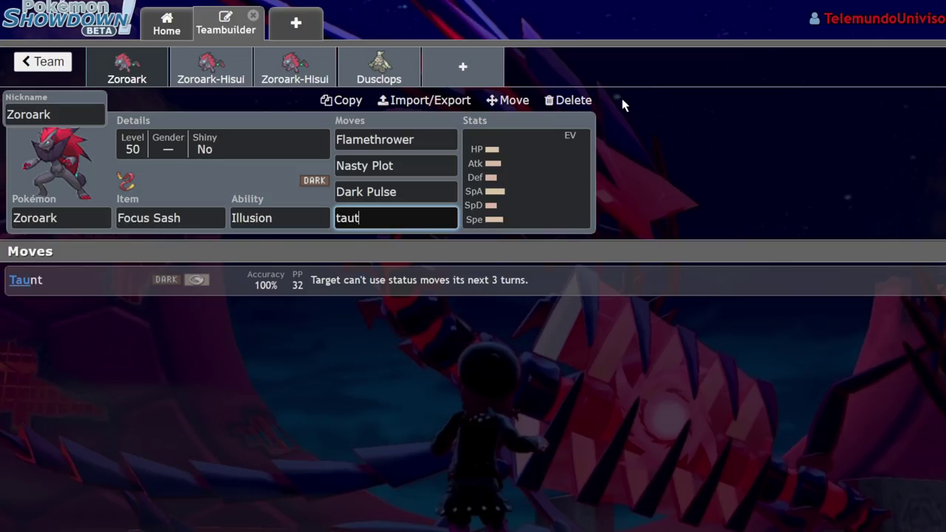
key("BackSpace")
key("BackSpace")
key("BackSpace")
key("BackSpace")
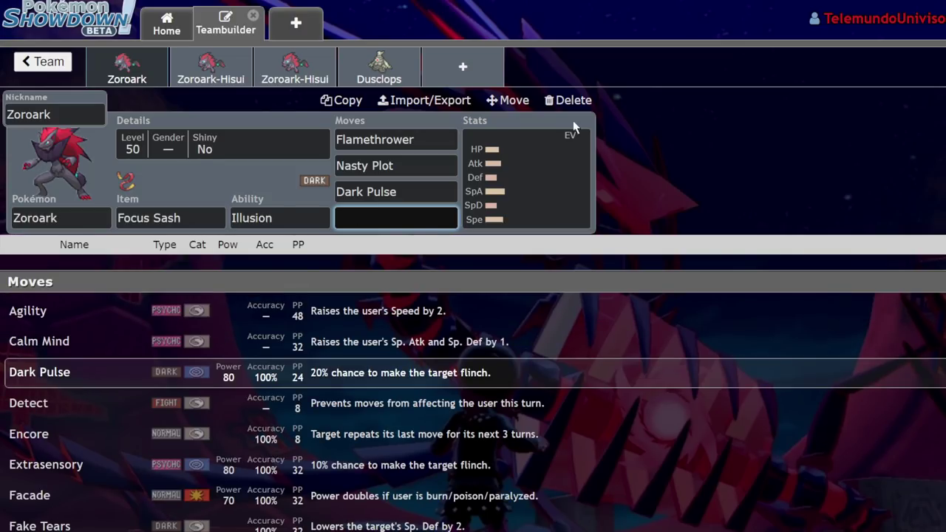
- Compare the base stats of Zoroark with those of the first Zoroark-Hisui and return to Zoroark
left_click(573, 124)
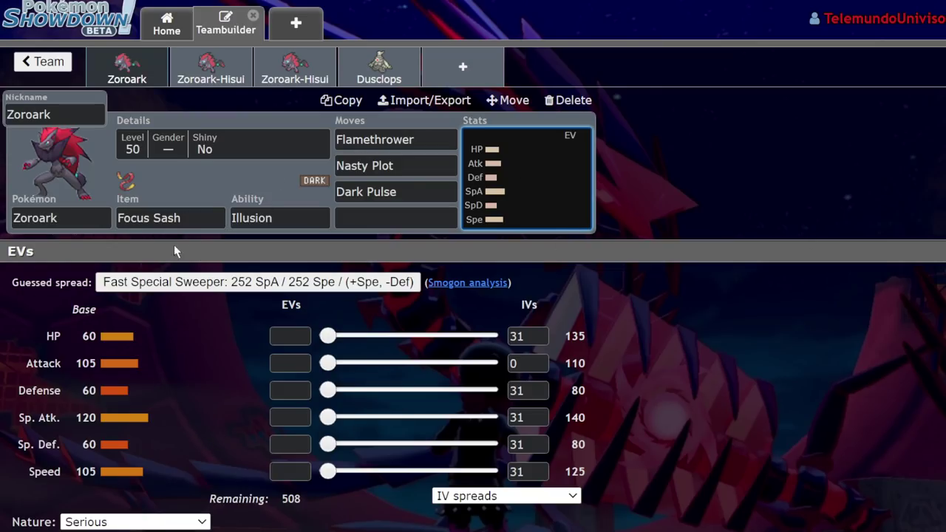
left_click(273, 218)
left_click(522, 185)
left_click(222, 70)
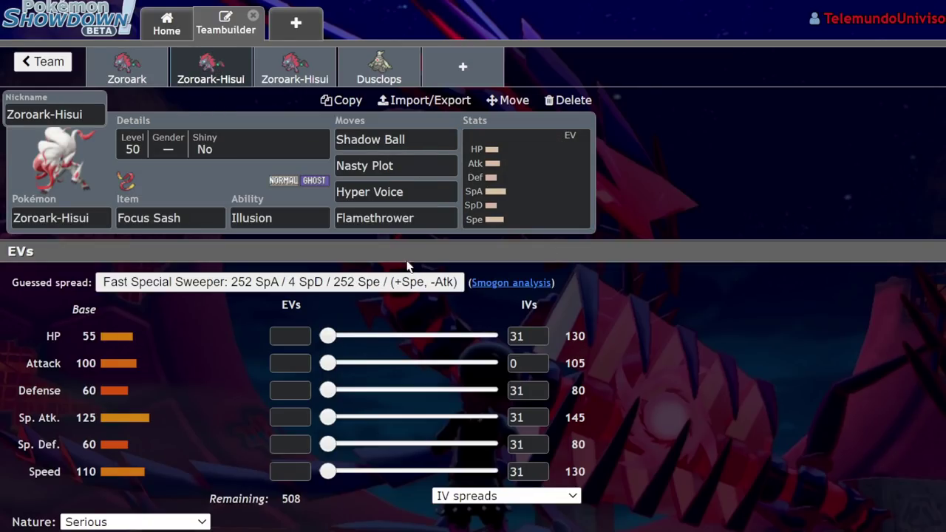
left_click(129, 74)
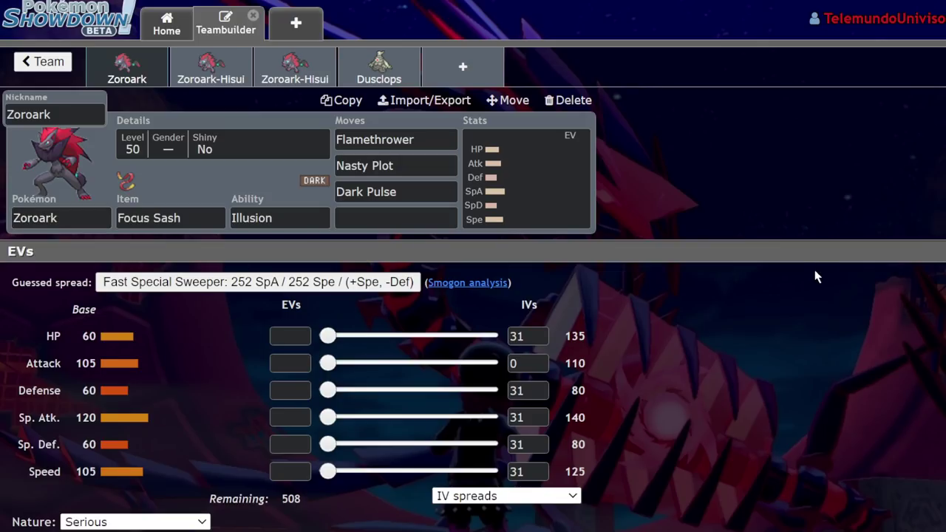
left_click(172, 79)
- Check the first Zoroark-Hisui's stats and add Whimsicott as the fifth Pokémon of the team
left_click(494, 65)
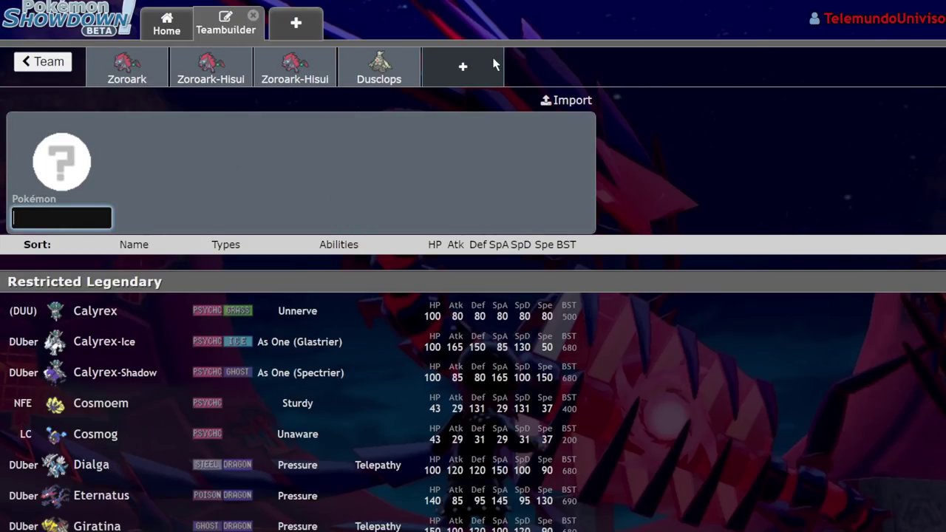
left_click(222, 78)
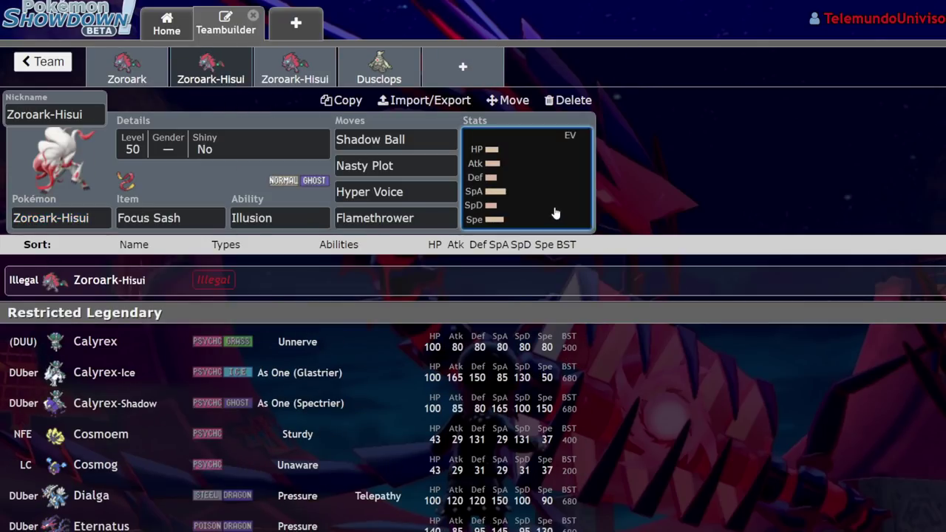
left_click(554, 211)
left_click(434, 66)
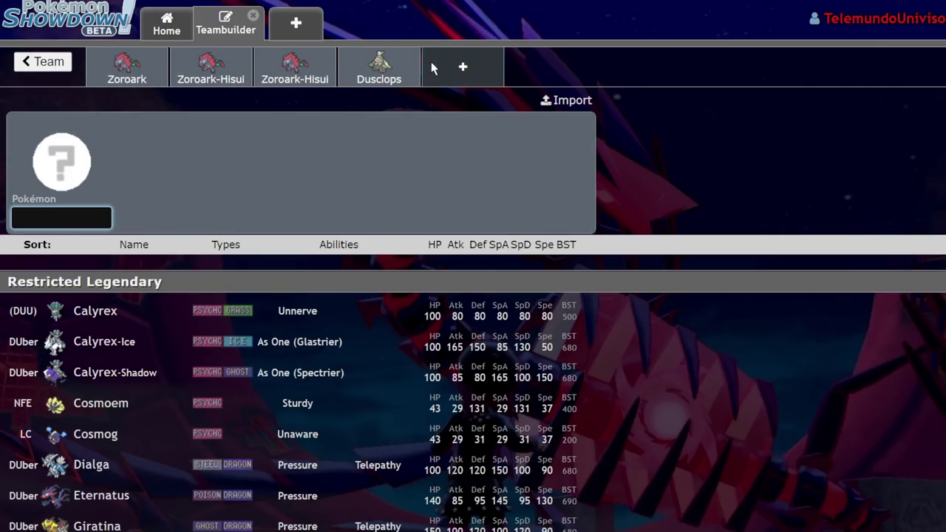
type("whim")
key("Return")
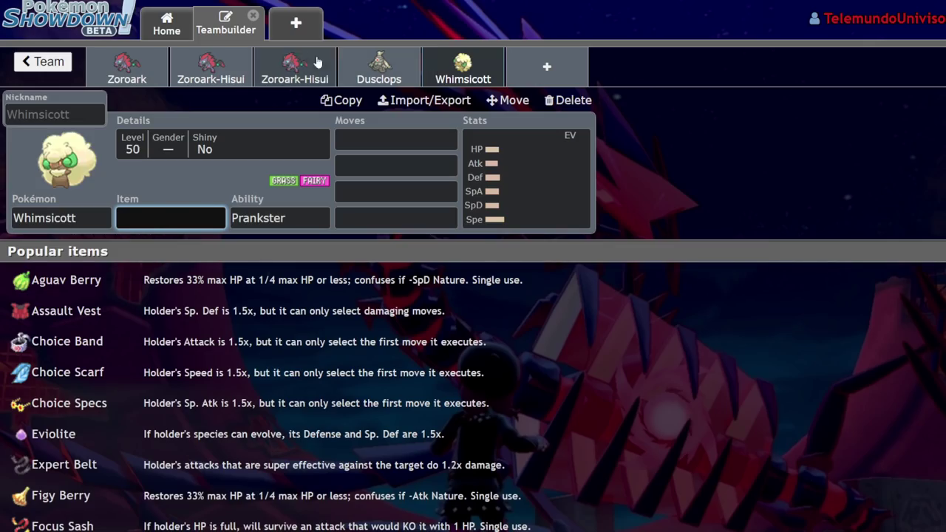
- Replace Whimsicott in the fifth team slot with Tornadus
left_click(318, 62)
left_click(463, 68)
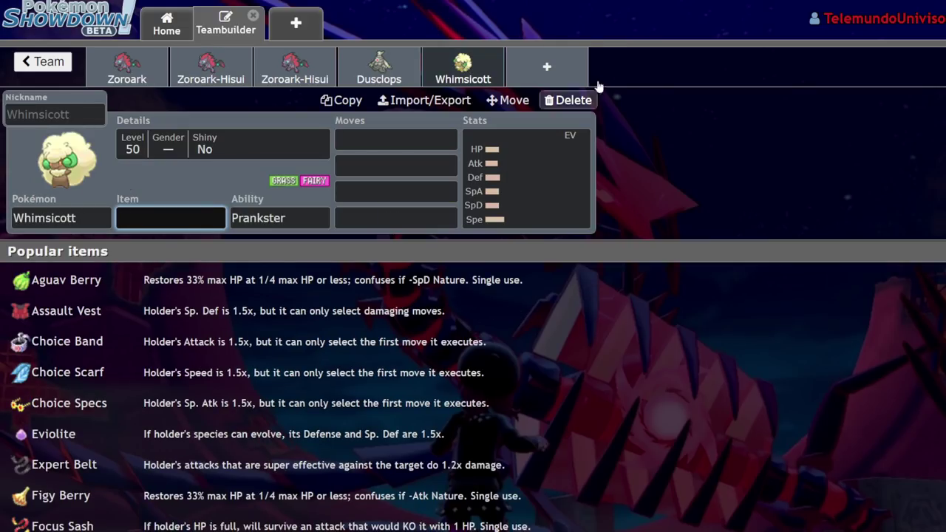
left_click(211, 67)
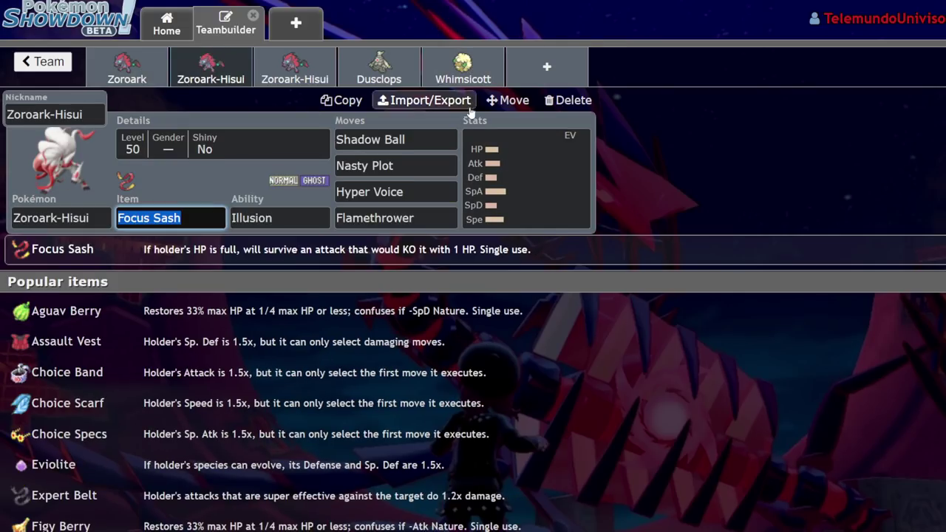
left_click(462, 66)
key("shift+Tab")
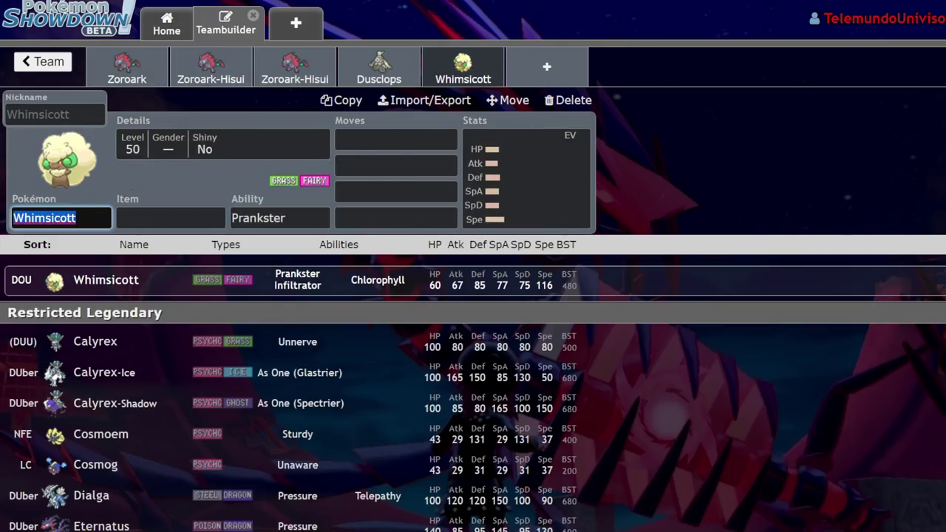
type("torn")
key("Return")
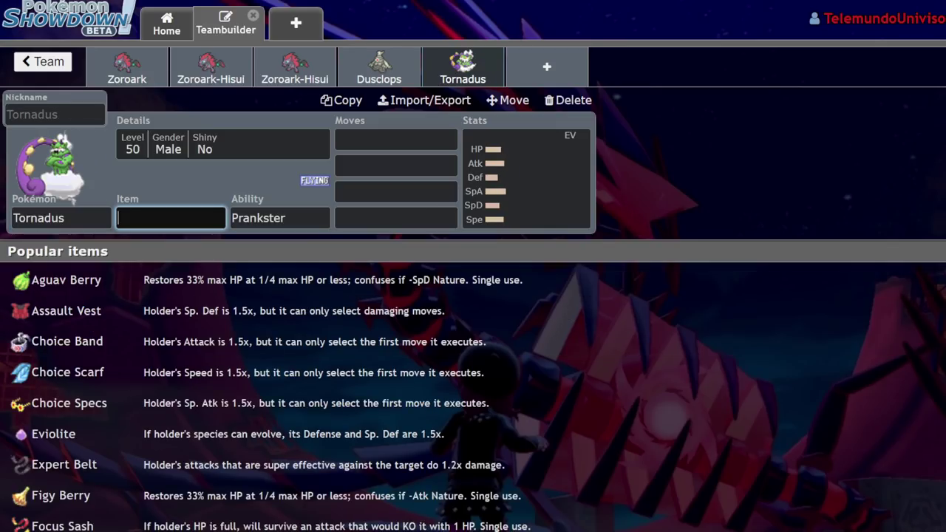
- Show the first Zoroark-Hisui's held item and its EV and base stat spread
left_click(210, 66)
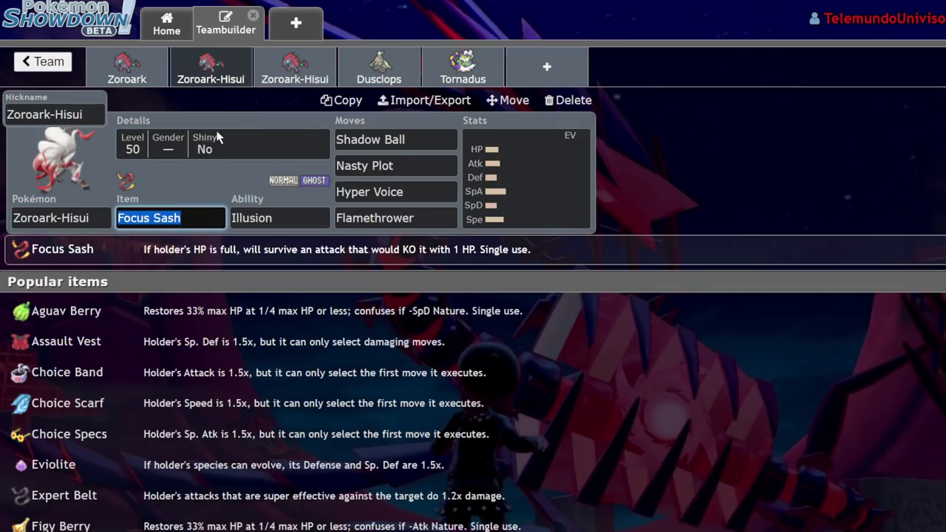
left_click(524, 186)
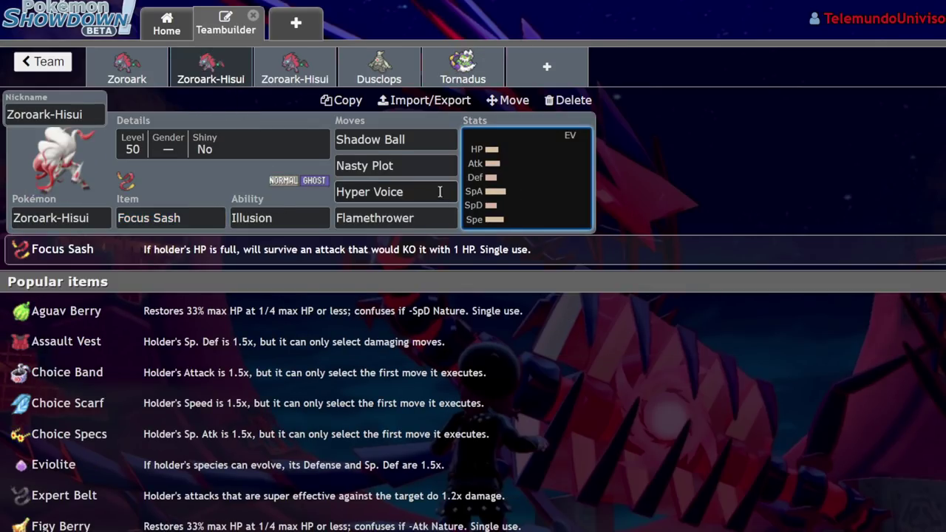
left_click(521, 208)
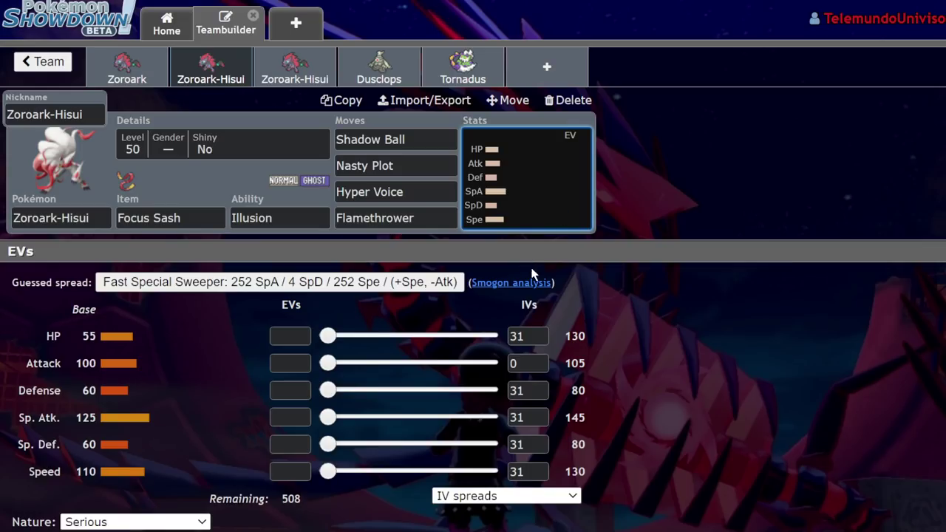
- Review the descriptions of Zoroark-Hisui's moves Shadow Ball, Nasty Plot, Hyper Voice and Flamethrower
left_click(435, 136)
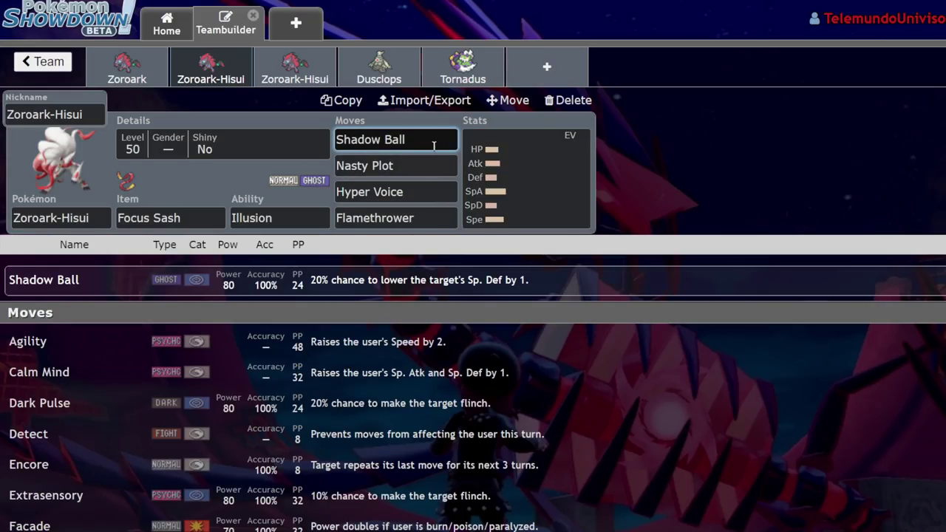
left_click(530, 190)
left_click(414, 162)
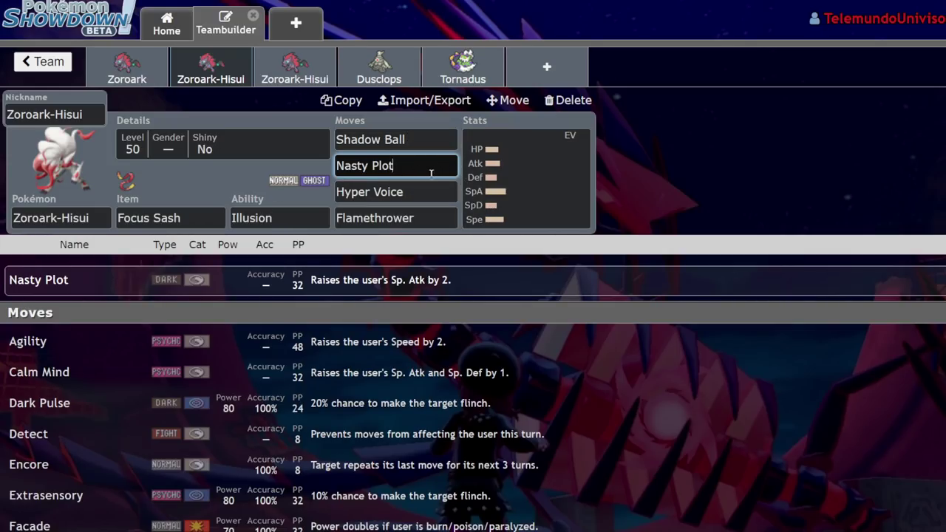
left_click(415, 191)
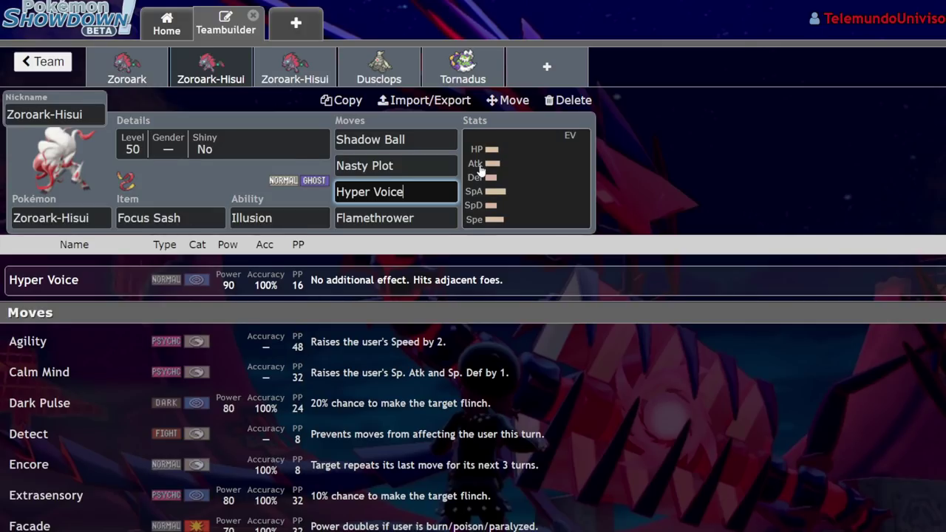
left_click(559, 211)
left_click(421, 221)
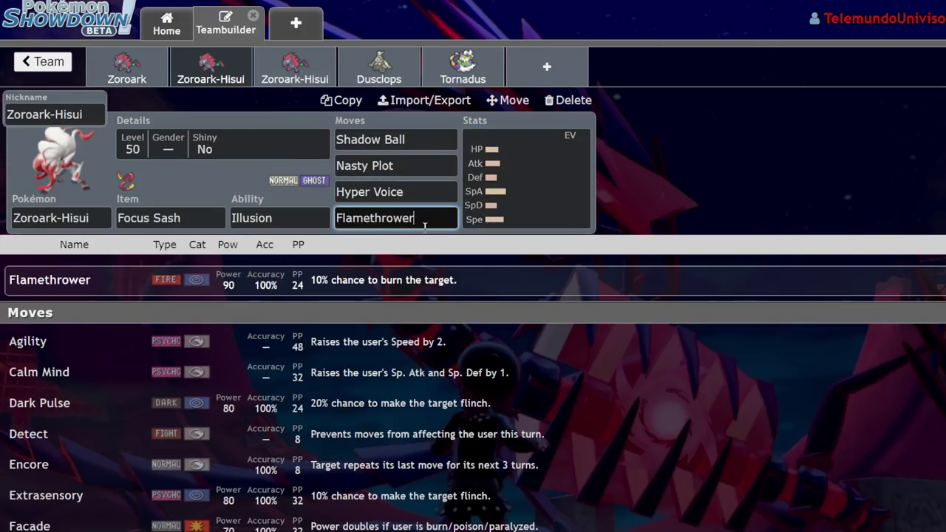
- Browse the alternatives for Zoroark-Hisui's fourth move and return to its stats
scroll(377, 369, "down", 4)
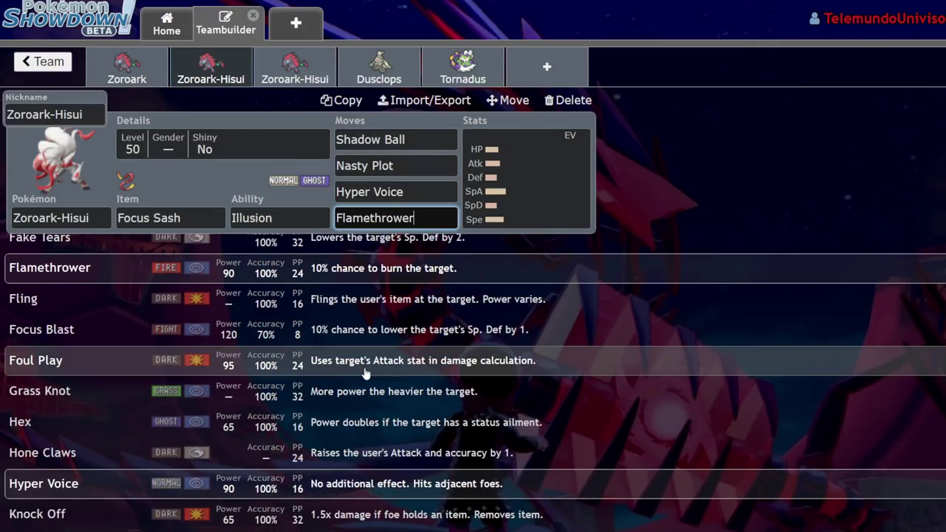
scroll(365, 373, "down", 5)
scroll(296, 347, "up", 2)
left_click(544, 170)
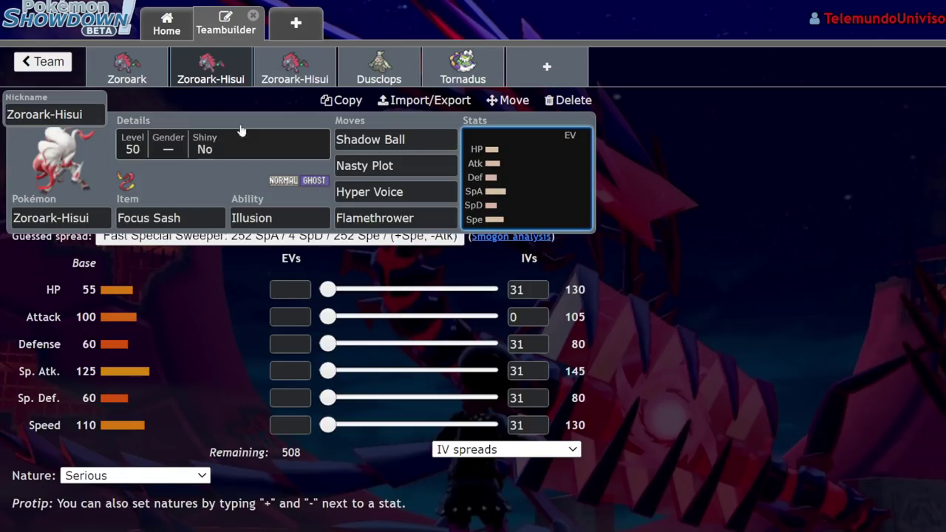
- Compare the base stats of Zoroark, the first Zoroark-Hisui and Tornadus
left_click(128, 70)
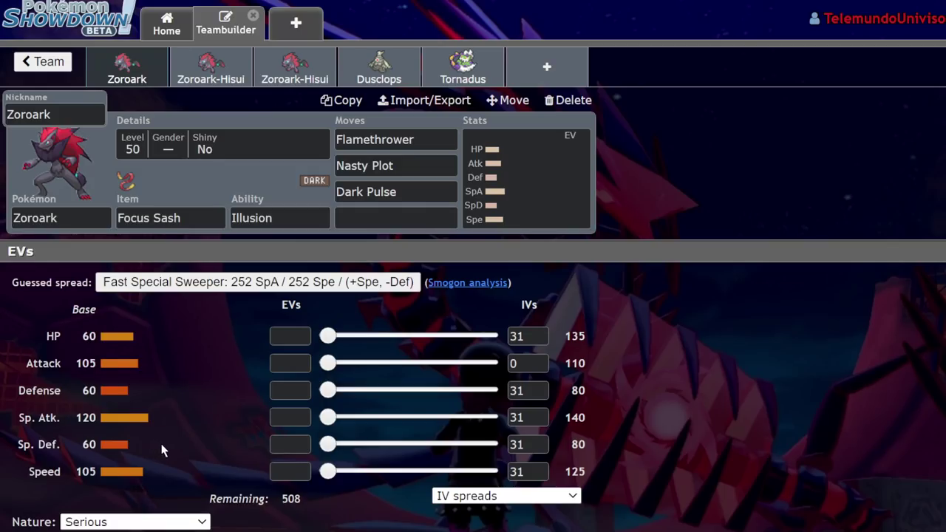
left_click(215, 65)
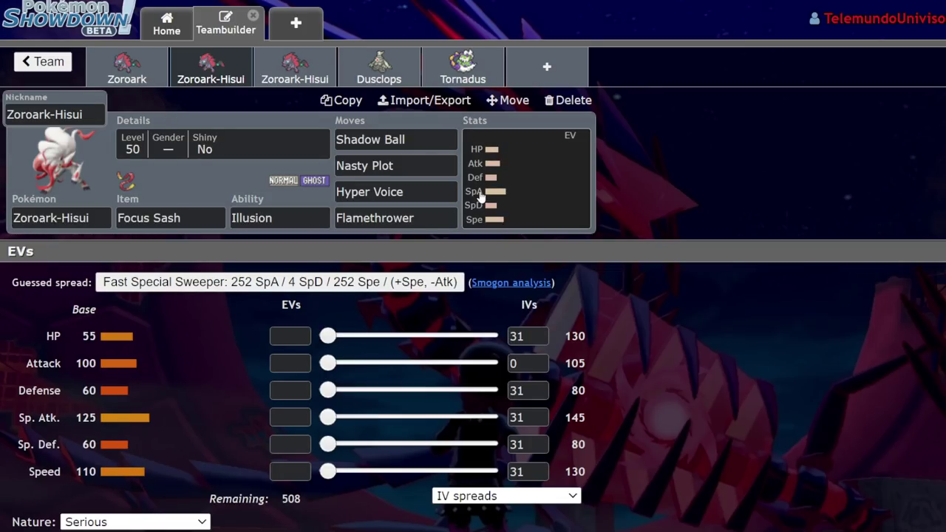
left_click(496, 74)
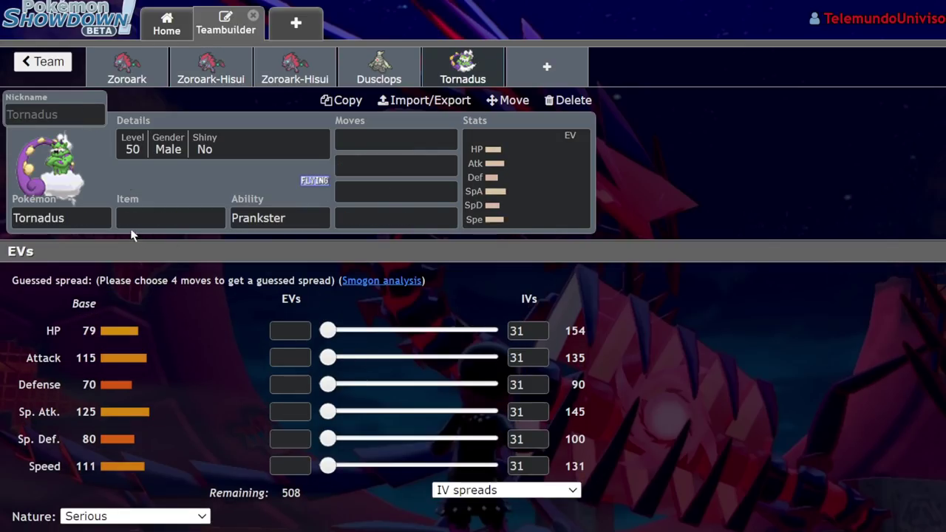
- Look up Pokémon matching "raic" from Tornadus's species entry and go back to Tornadus's stats
left_click(104, 221)
type("raic")
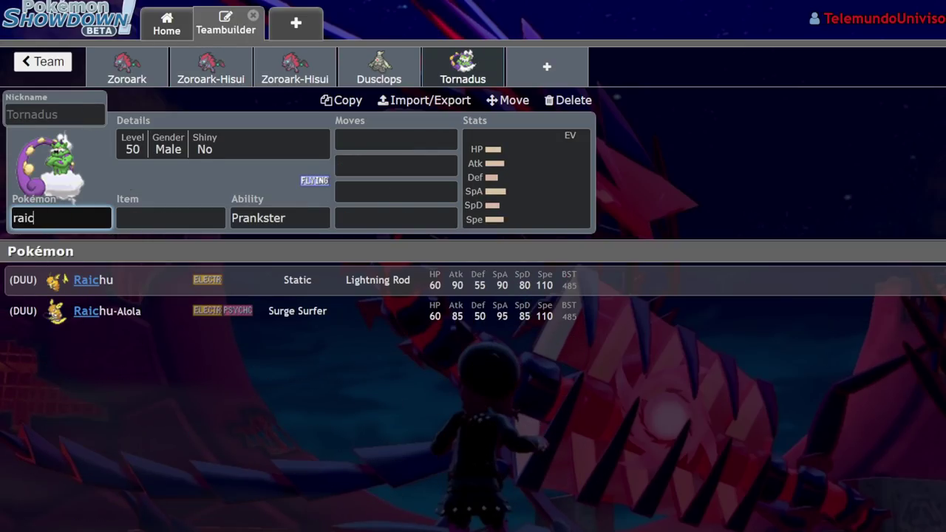
left_click(547, 176)
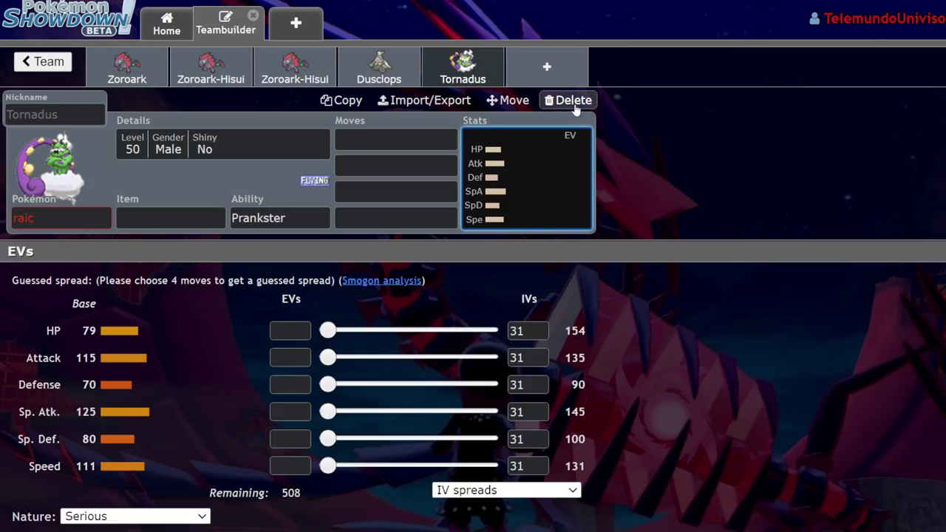
- Check Zoroark's stats and look up Pokémon matching "mi" for a sixth team slot
left_click(158, 71)
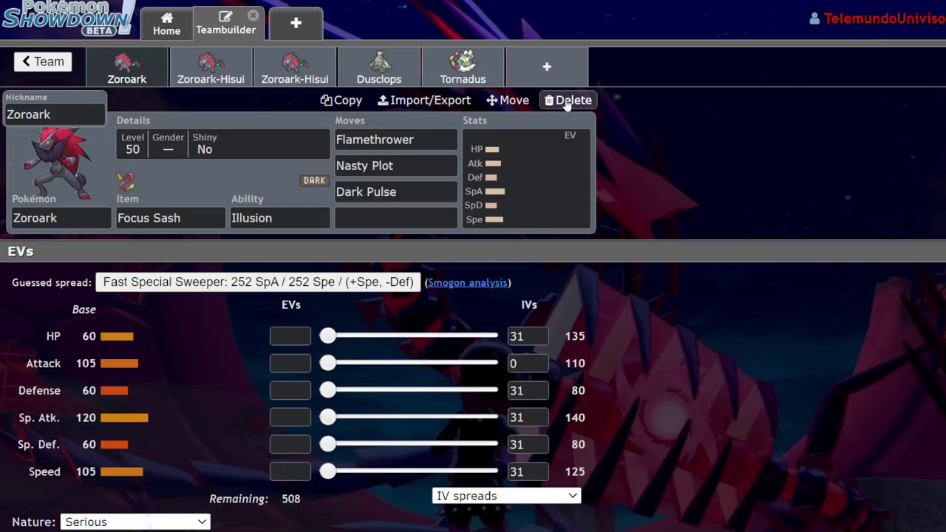
left_click(524, 83)
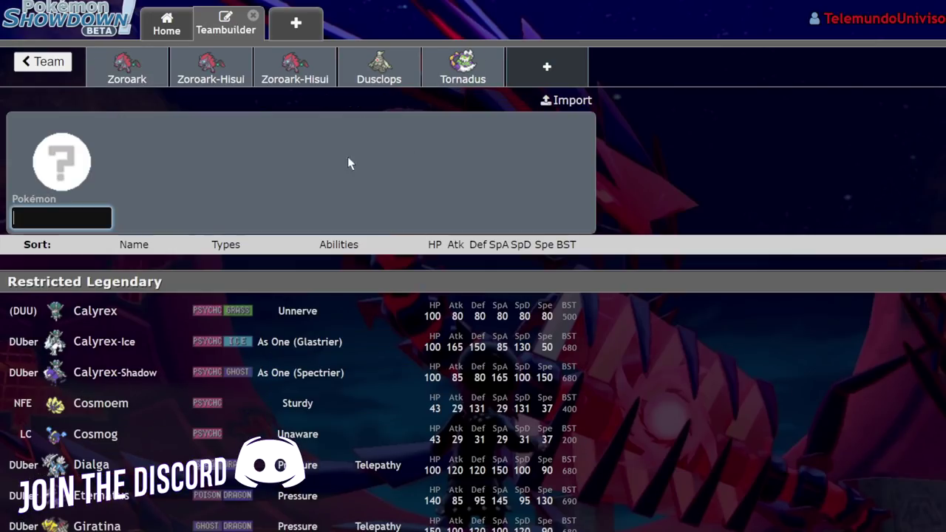
type("mi")
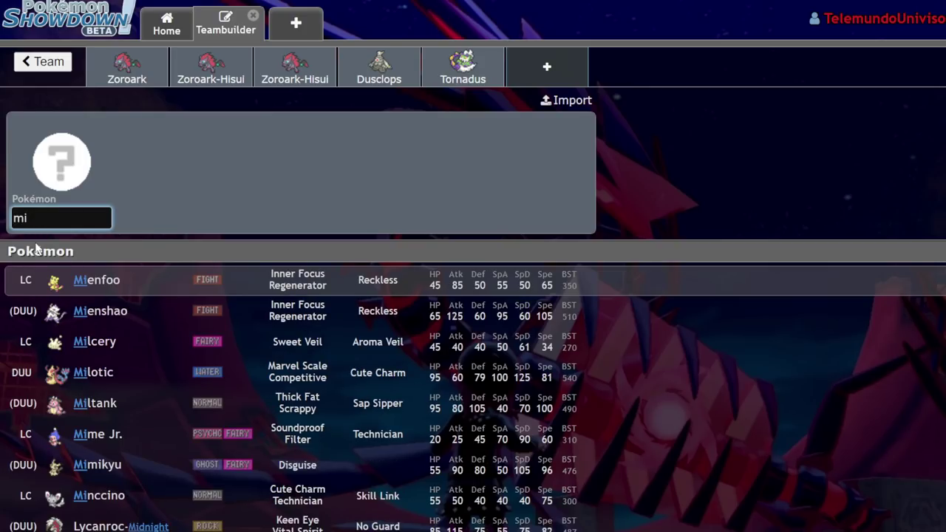
- Compare the fourth move slots of Zoroark and the first Zoroark-Hisui
left_click(207, 71)
left_click(129, 70)
left_click(366, 216)
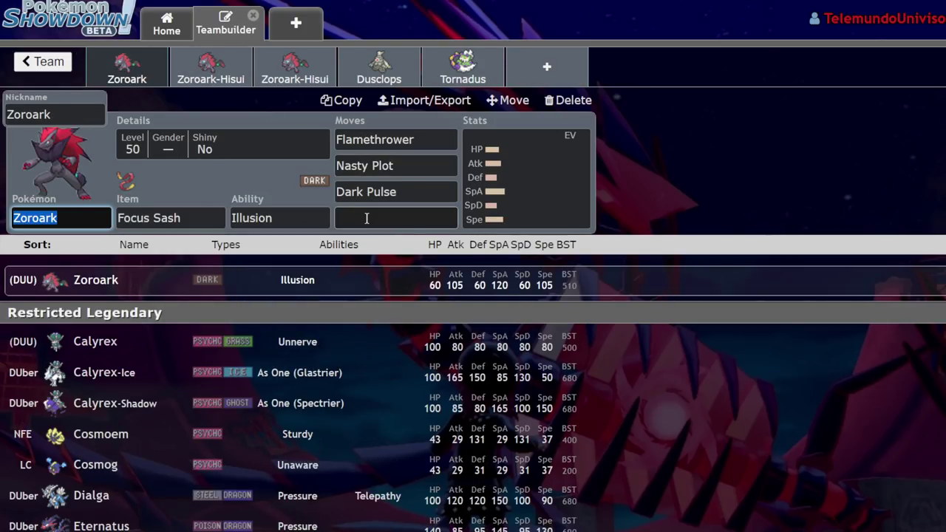
left_click(239, 56)
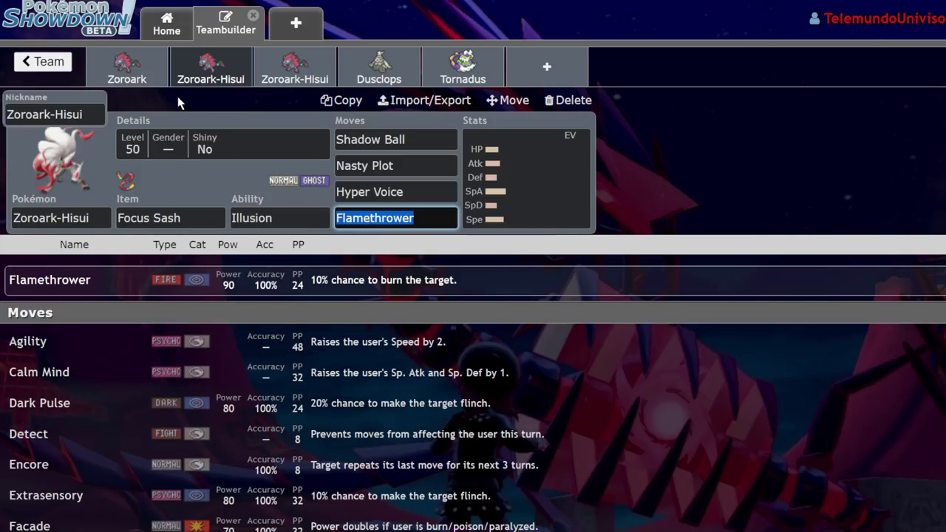
left_click(127, 68)
- Browse the moves available for the first Zoroark-Hisui's fourth slot, down to the usually useless moves
left_click(211, 65)
scroll(259, 356, "down", 3)
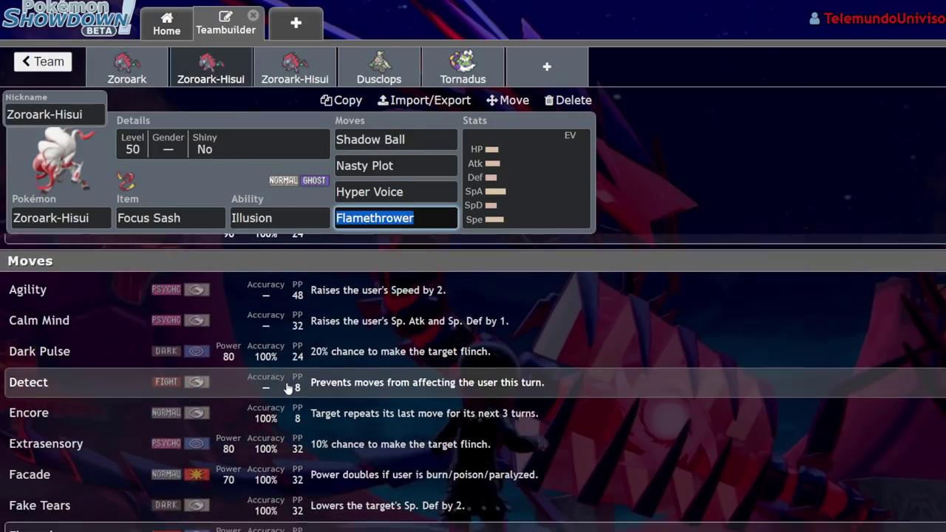
scroll(287, 388, "down", 5)
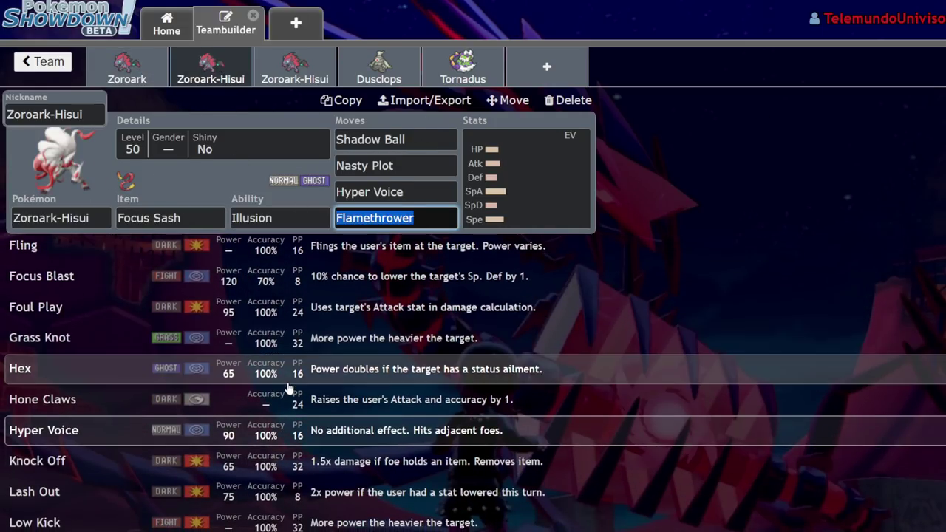
scroll(293, 385, "down", 4)
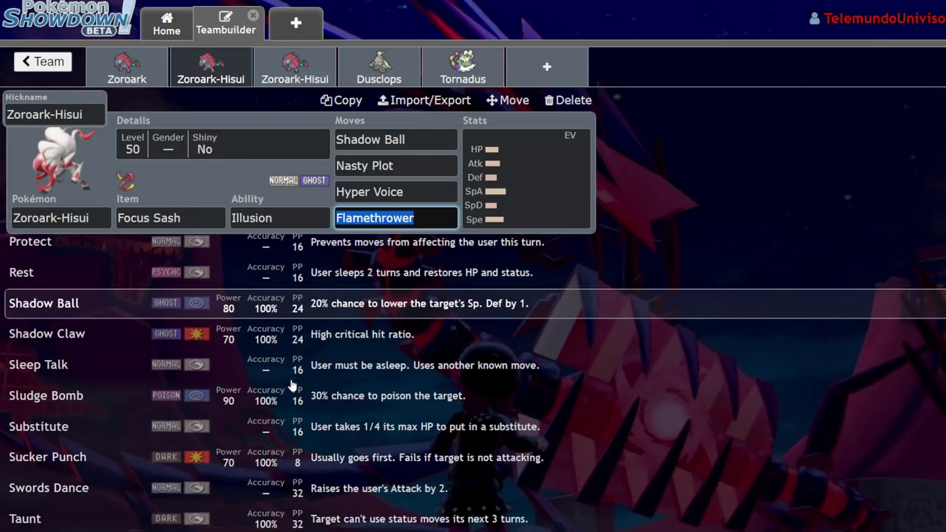
scroll(133, 397, "down", 5)
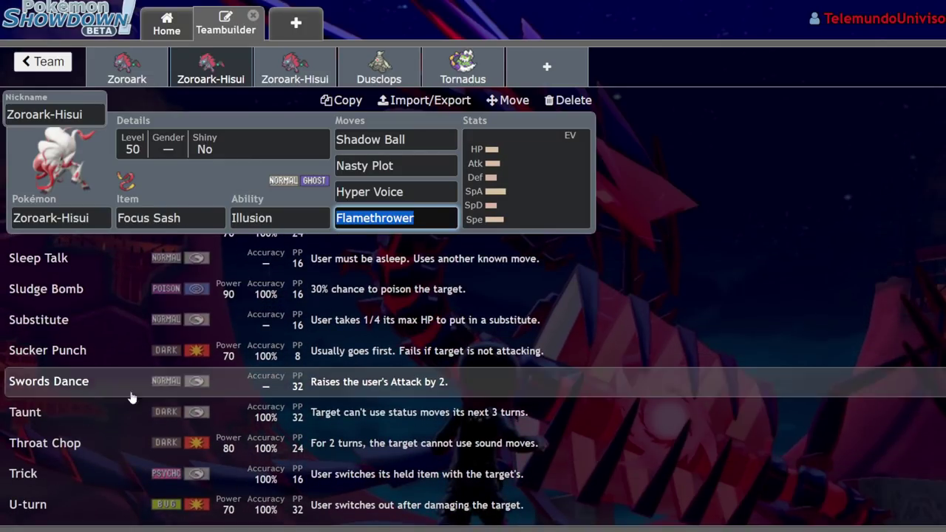
scroll(196, 421, "down", 5)
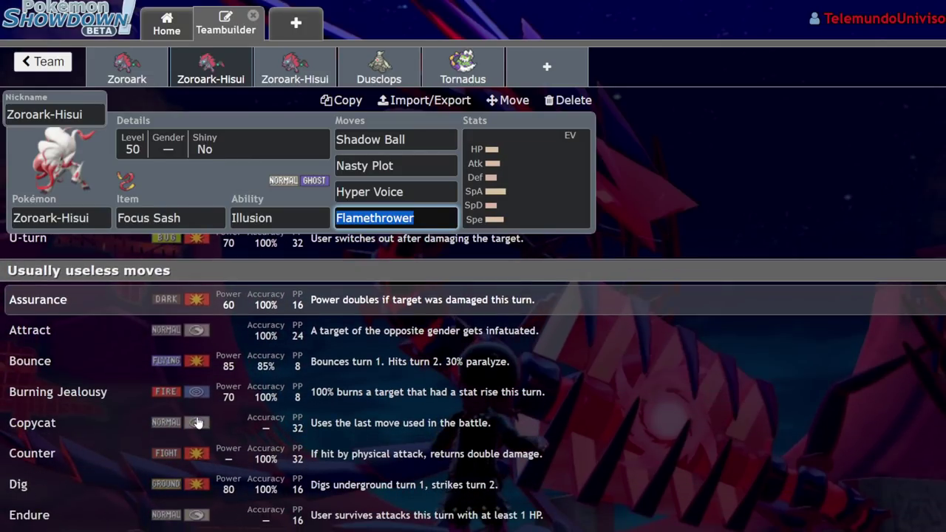
- Examine the usually useless moves for the first Zoroark-Hisui's fourth slot and go back to its regular moves around Nasty Plot and Shadow Ball
scroll(140, 379, "down", 2)
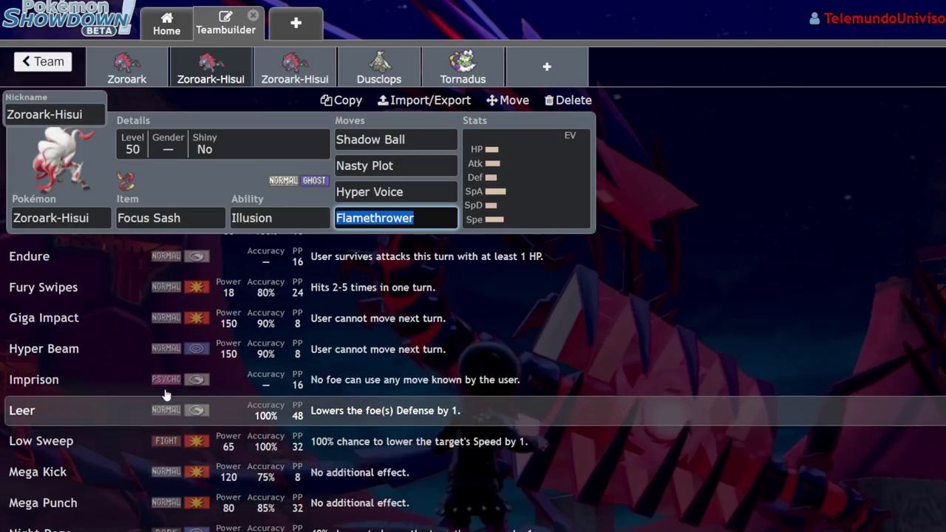
scroll(161, 389, "down", 3)
scroll(158, 391, "up", 2)
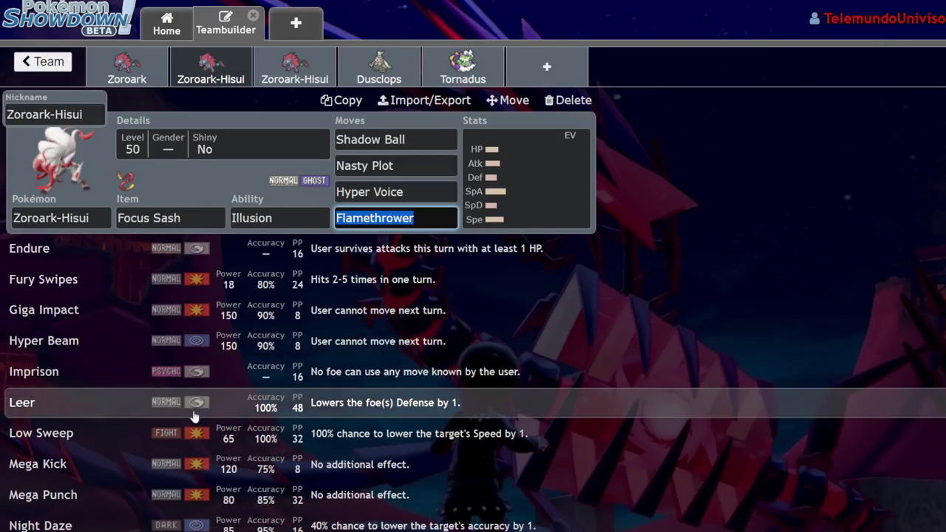
scroll(190, 411, "up", 6)
scroll(325, 382, "up", 4)
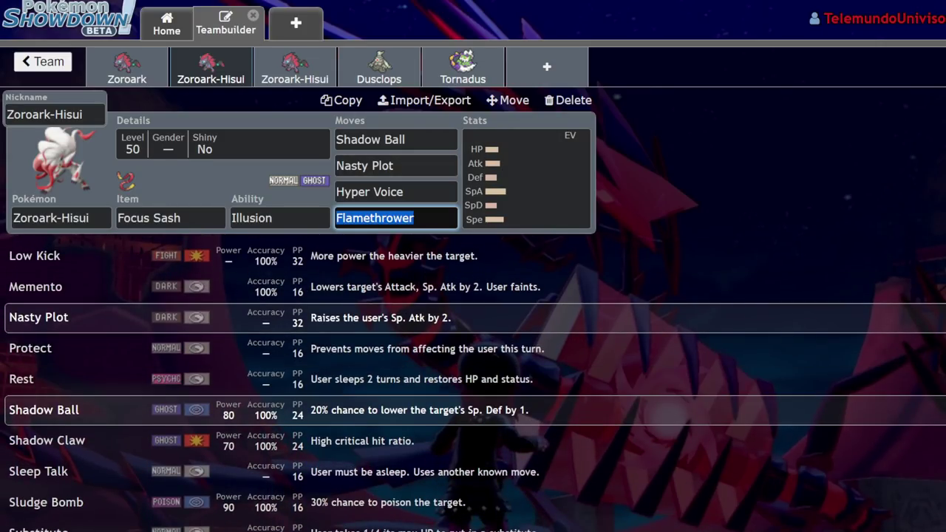
- Switch to Pikalytics in a new browser tab and open its damage calculator
key("ctrl+t")
type("pika")
key("Return")
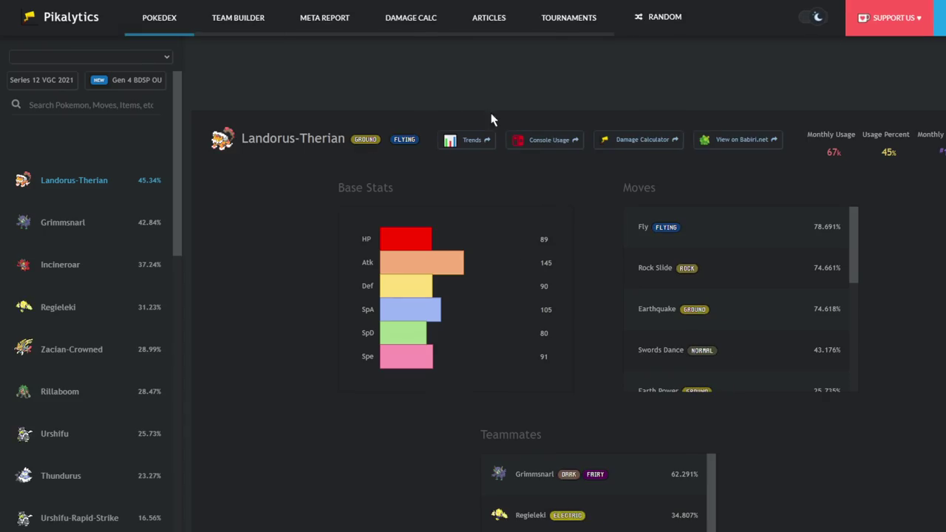
left_click(435, 22)
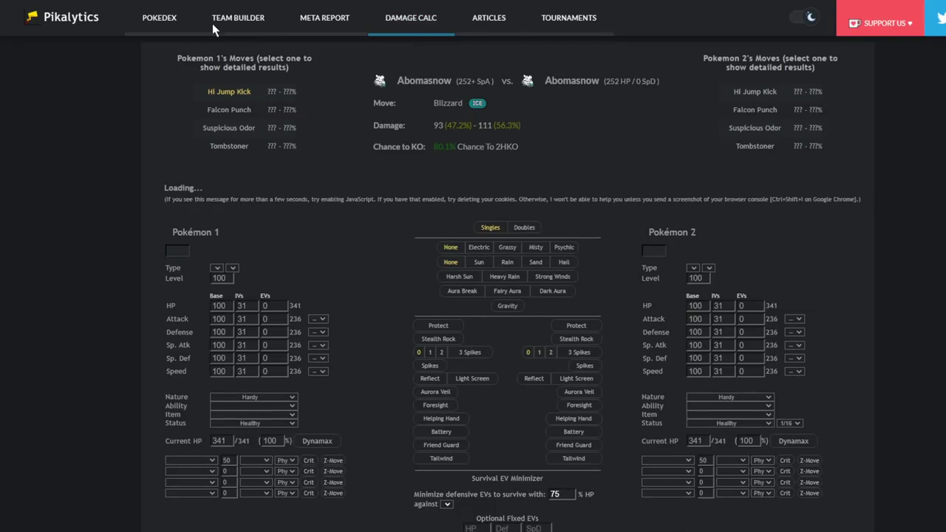
- Browse the Series 12 VGC 2021 usage list in the Pokédex, down past Tornadus
left_click(159, 18)
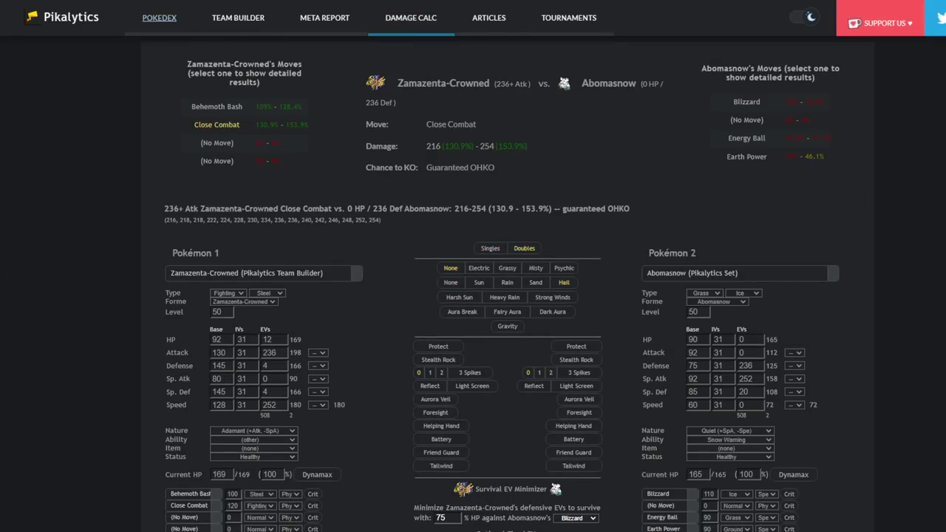
scroll(116, 257, "down", 3)
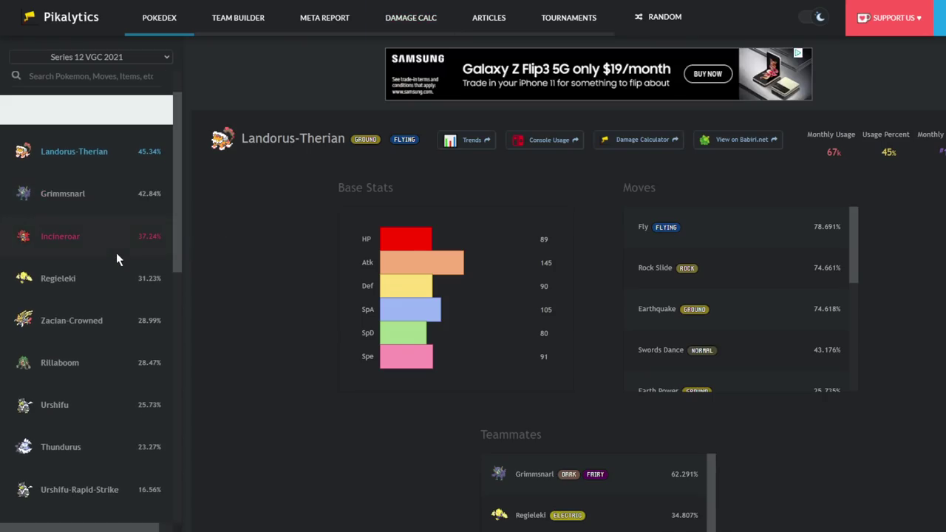
scroll(116, 258, "down", 3)
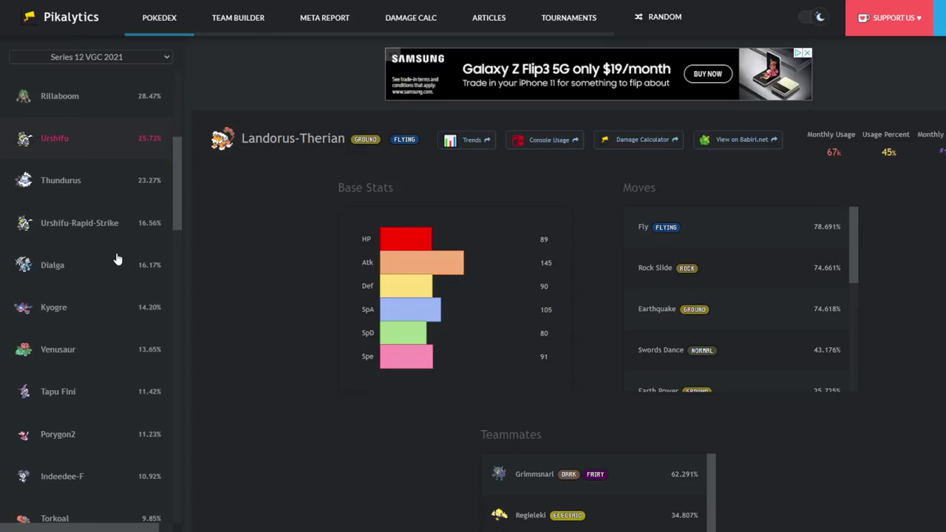
scroll(116, 258, "down", 8)
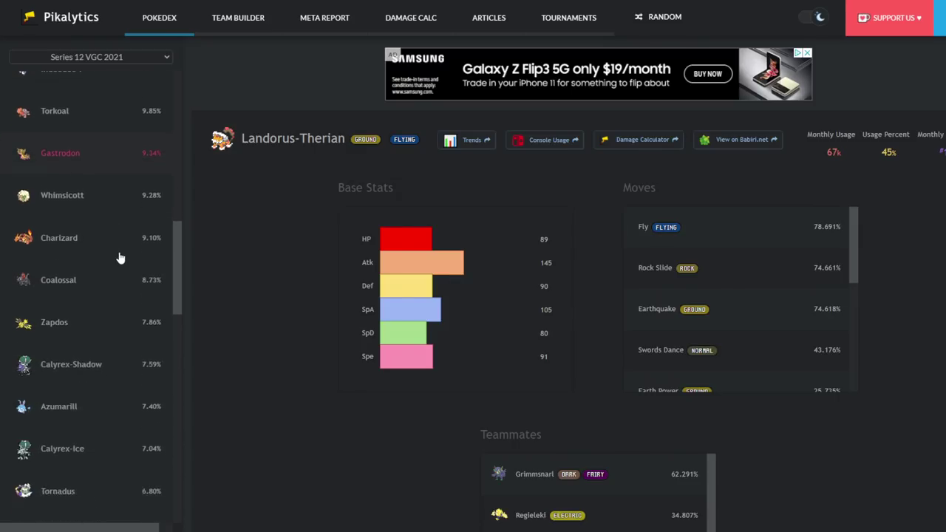
scroll(120, 258, "down", 2)
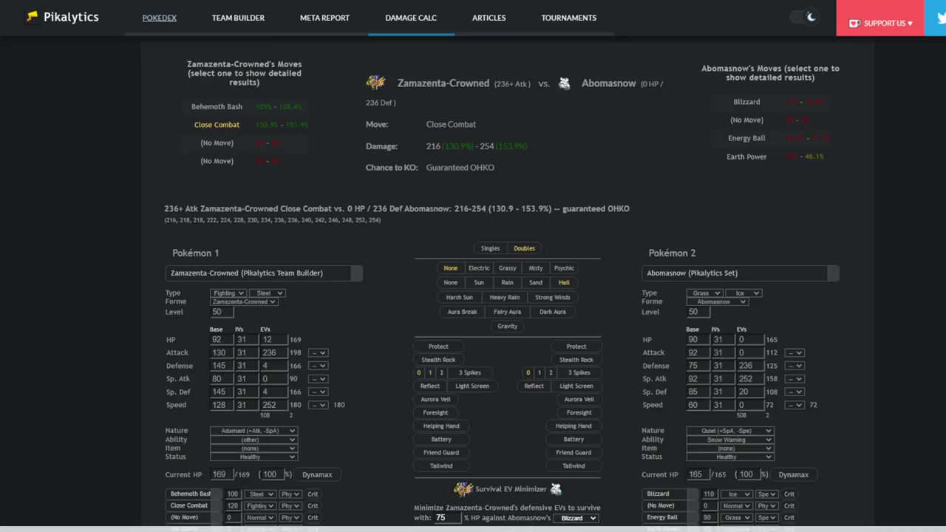
- Load Zoroark's Pikalytics set as Pokémon 1, with a base Sp. Atk of 125 and Protect enabled on its side
left_click(275, 274)
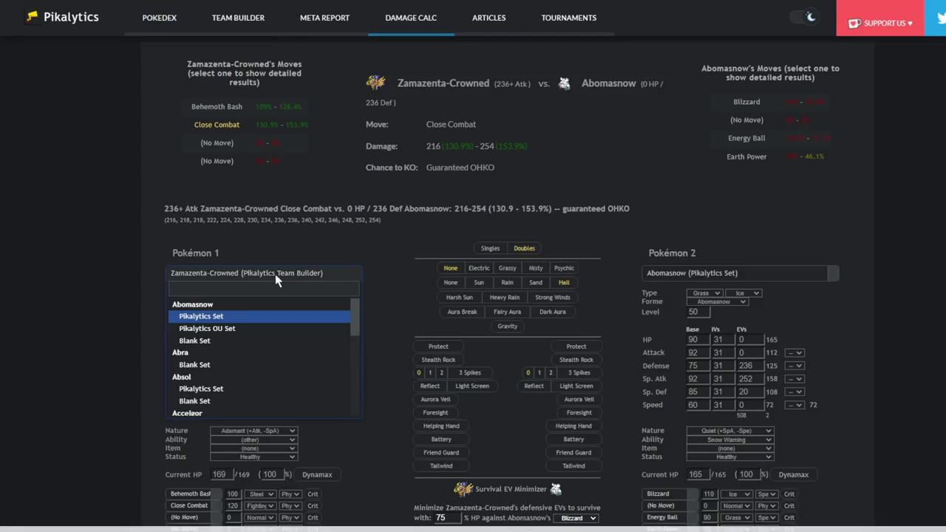
type("zoro")
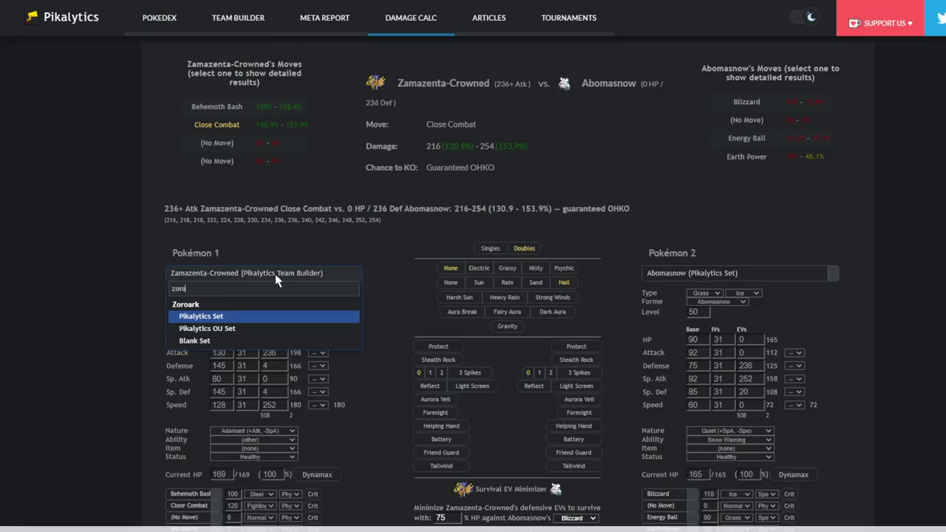
left_click(219, 316)
left_click_drag(234, 348, 181, 345)
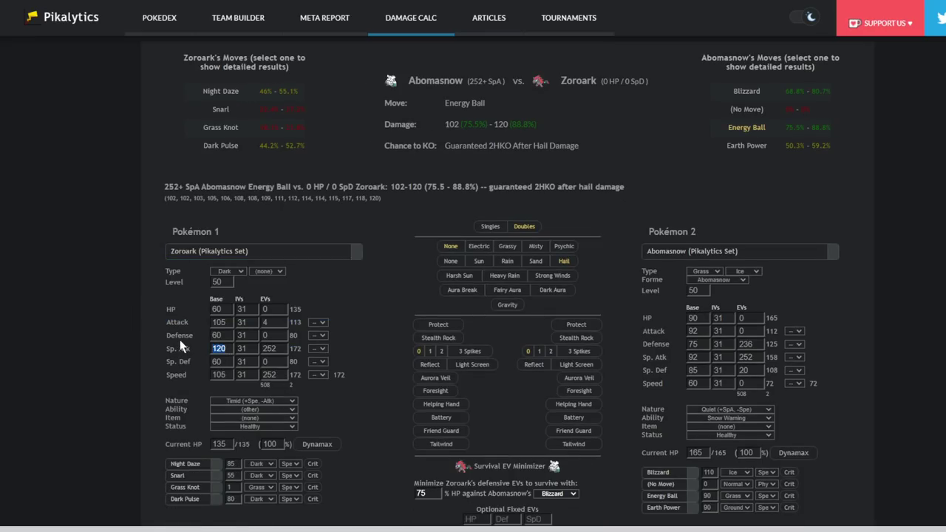
type("125")
left_click(438, 324)
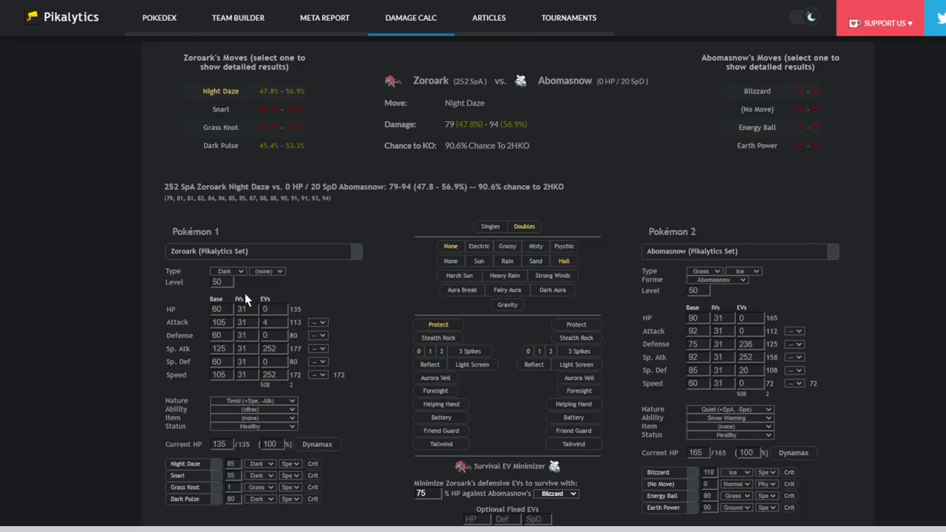
- Set Zoroark's types to Ghost and Normal and its first two moves to Shadow Ball and Hyper Voice
left_click(244, 364)
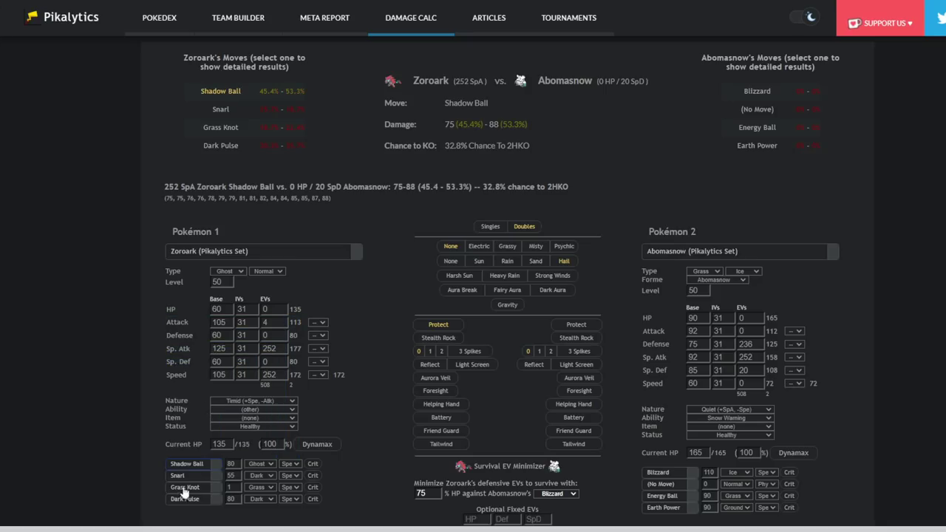
left_click(194, 477)
type("hyp")
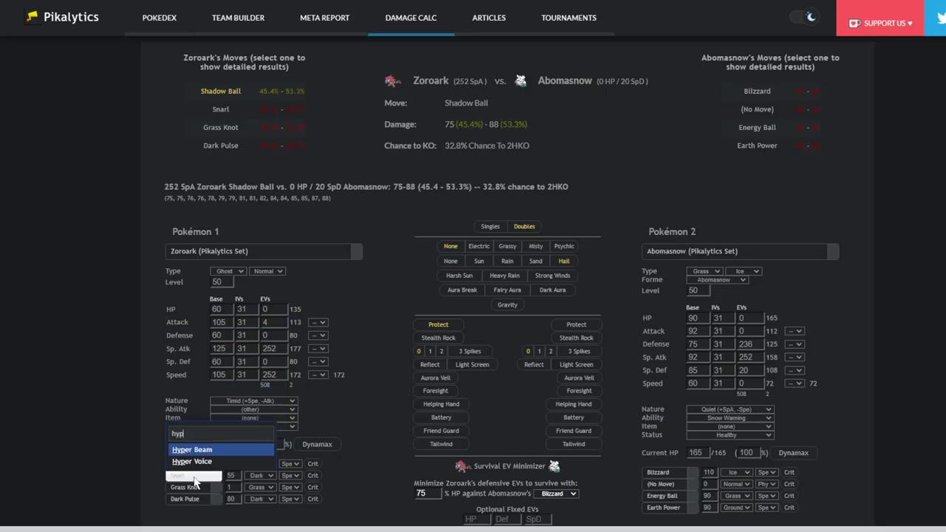
left_click(223, 460)
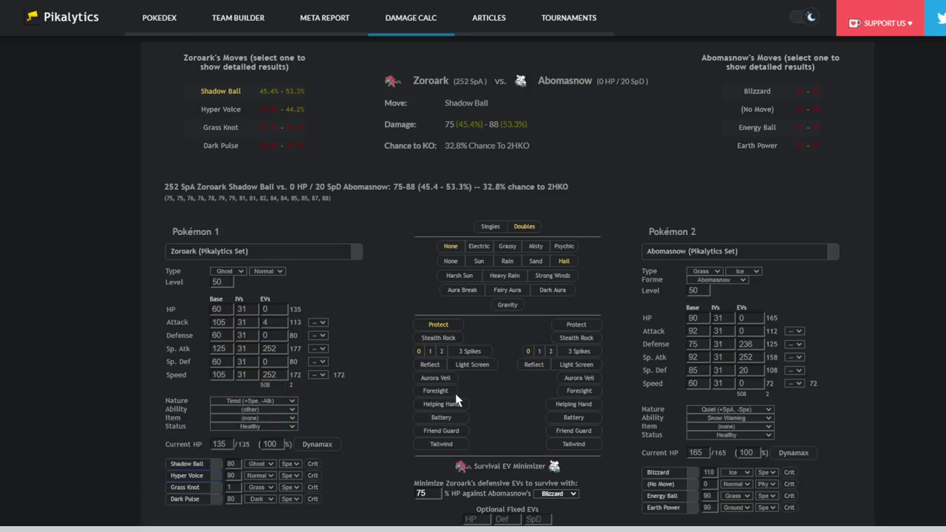
- Load Dragapult's Pikalytics set as Pokémon 2 and check Shadow Ball's damage against it
left_click(728, 255)
type("drag")
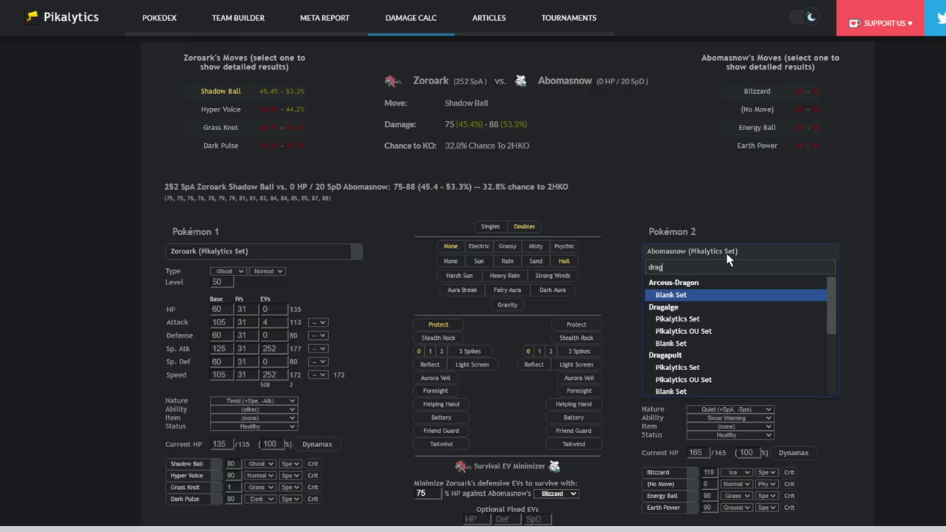
left_click(713, 368)
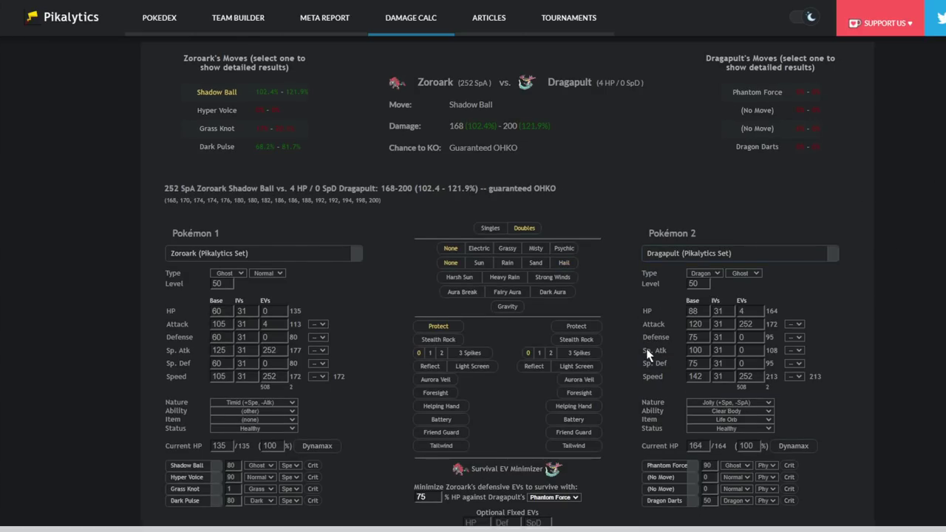
left_click(214, 91)
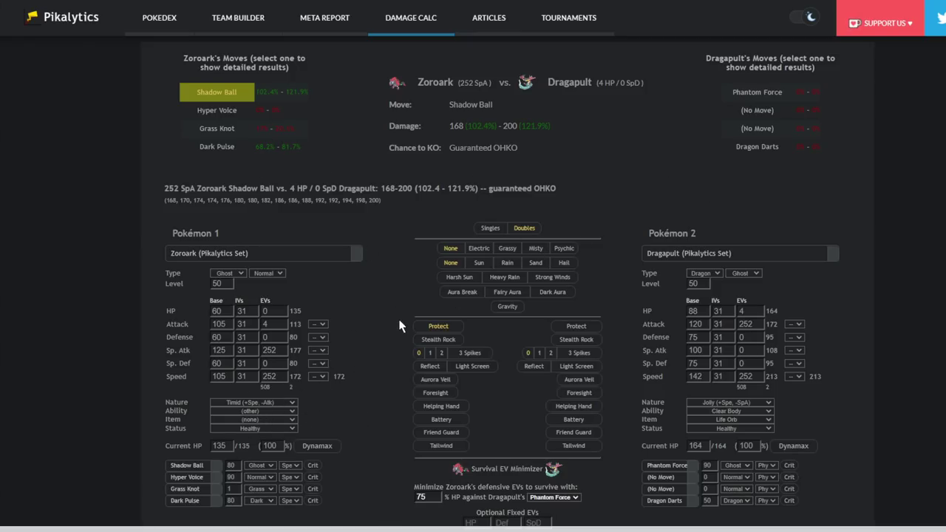
- Load Incineroar's Pikalytics set as Pokémon 2 and check Hyper Voice's damage with Zoroark at +2 Sp. Atk
left_click(772, 255)
type("inci")
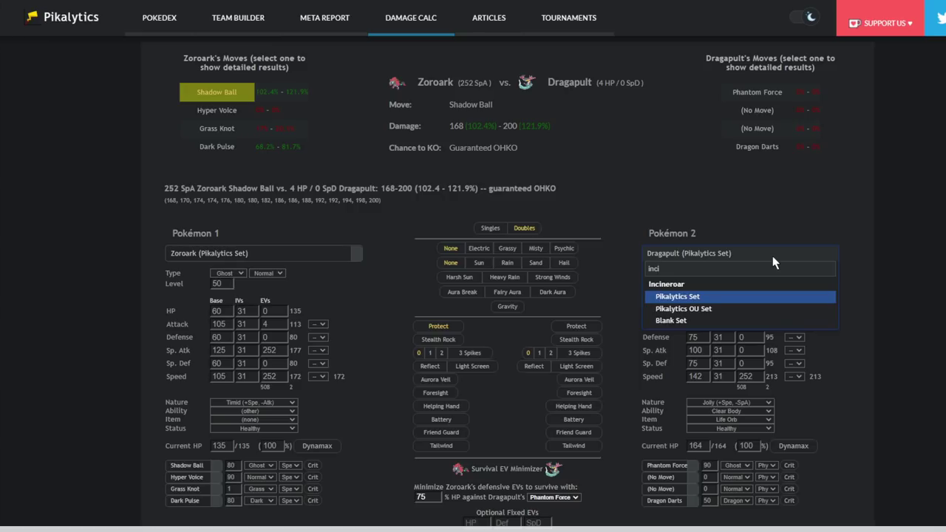
key("Return")
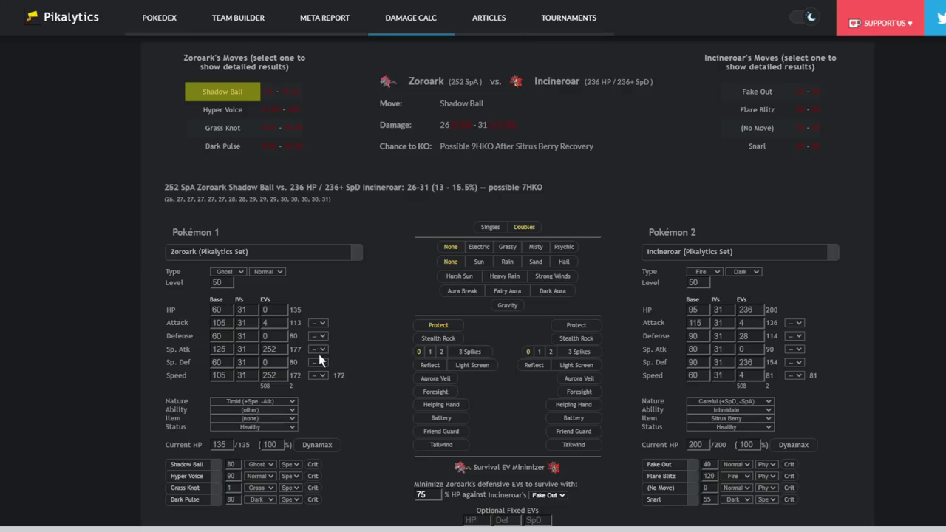
left_click(326, 396)
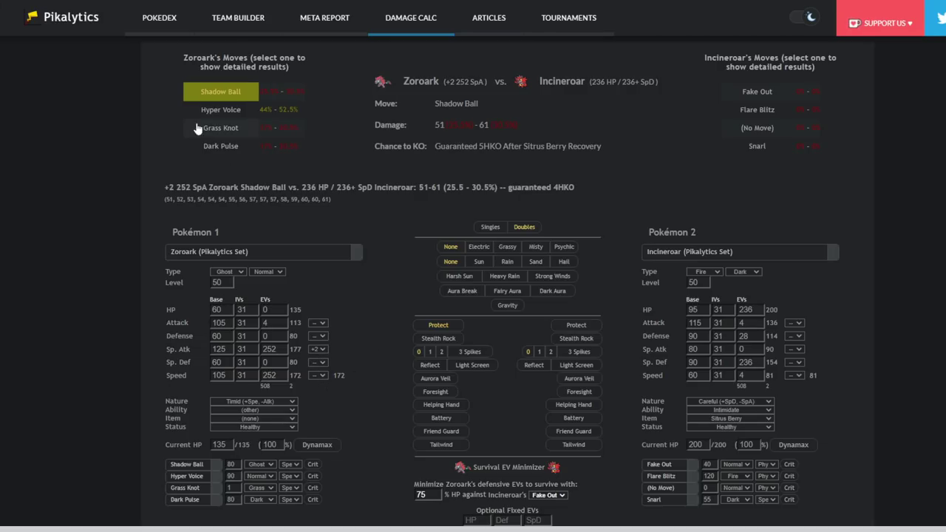
left_click(235, 109)
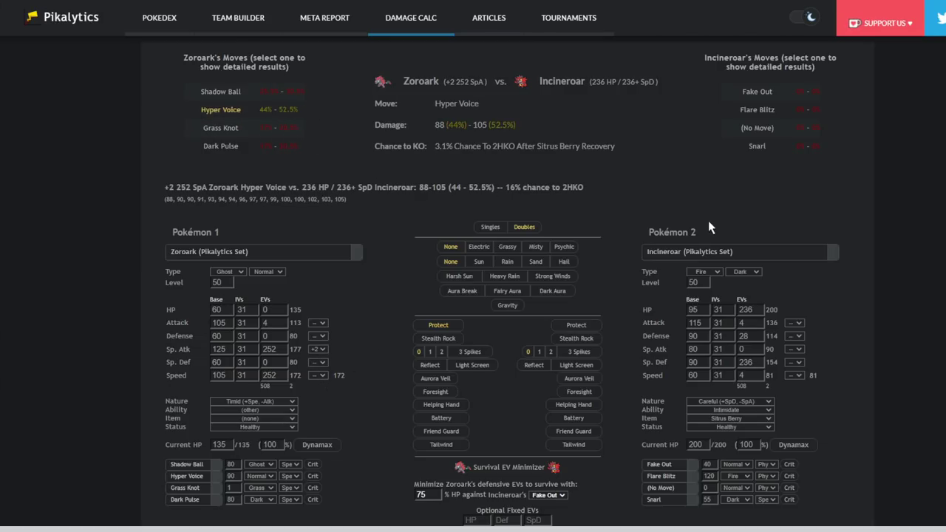
- Load Landorus-T's blank set as Pokémon 2 with 4 HP EVs and check Hyper Voice's damage against it
left_click(704, 252)
type("lando")
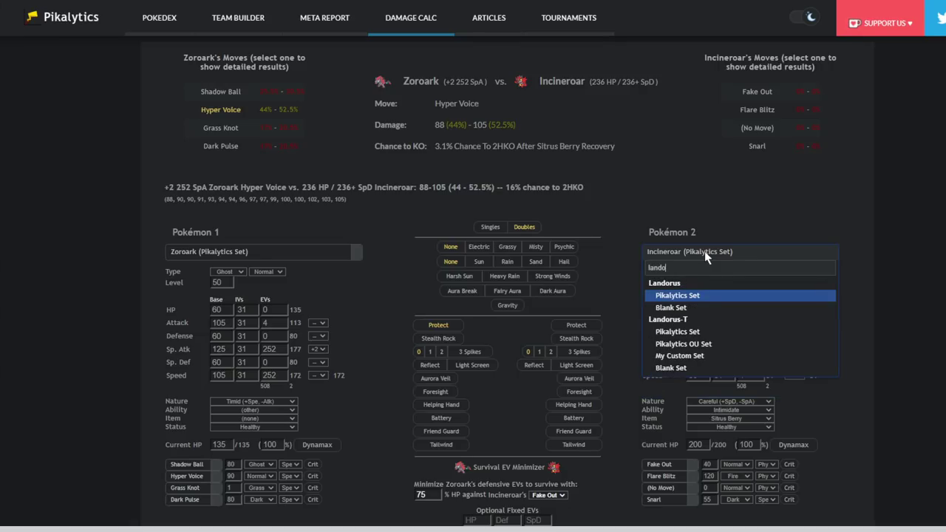
left_click(681, 368)
left_click(750, 311)
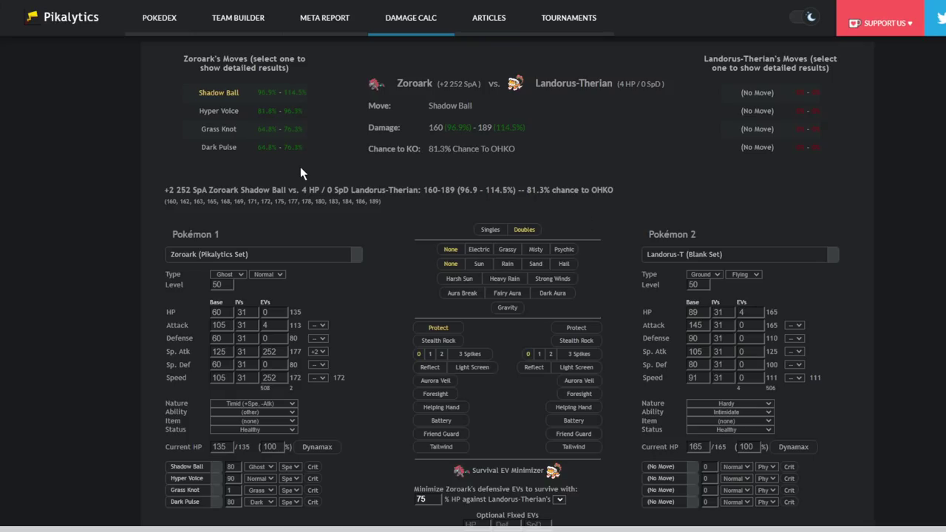
left_click(227, 113)
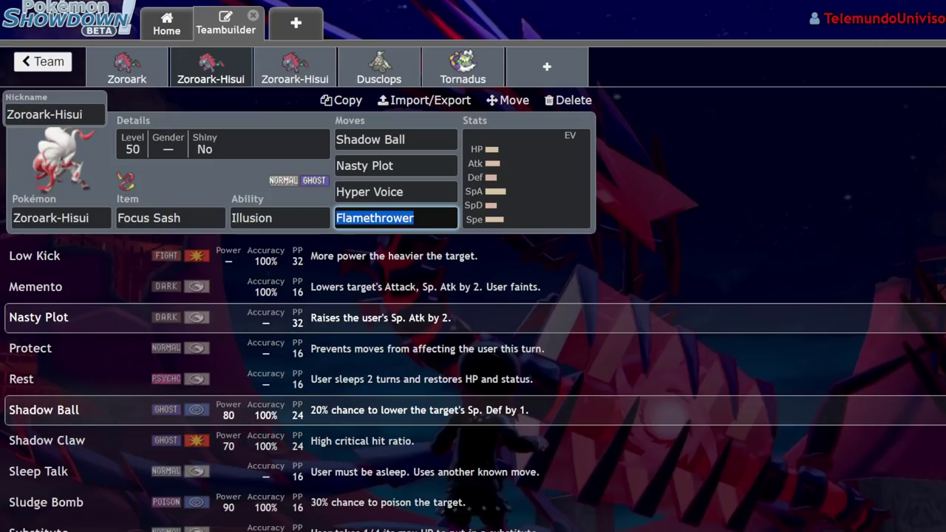
- In Pokémon Showdown, add Zacian-Crowned as the sixth team member and compare its stats with the first Zoroark-Hisui's
left_click(526, 177)
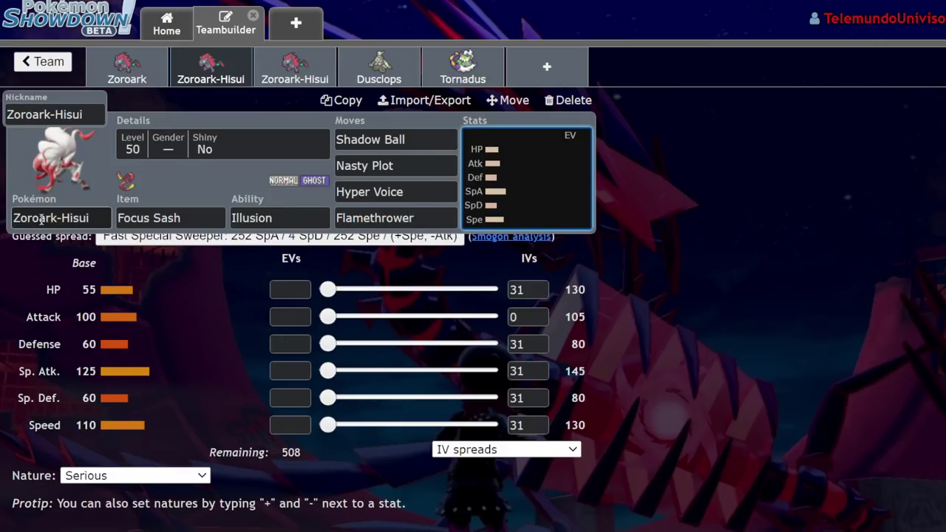
left_click(556, 87)
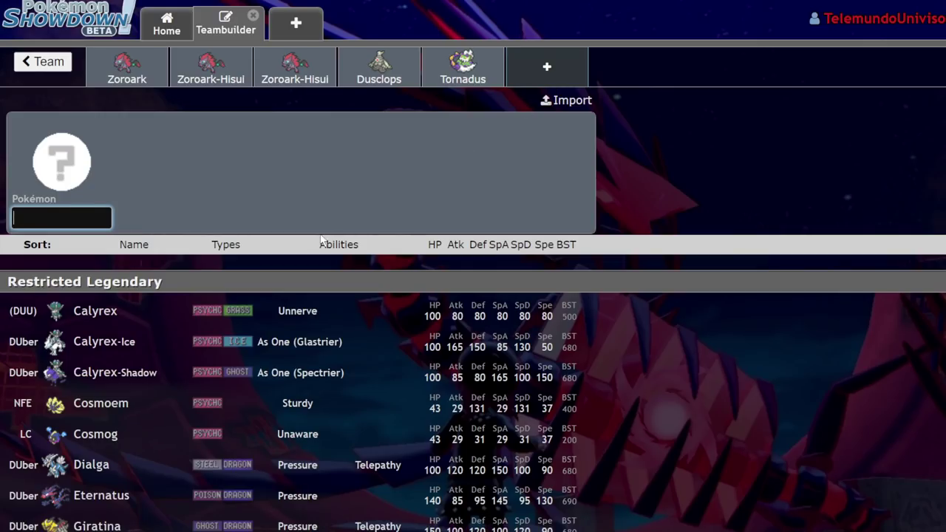
type("zac")
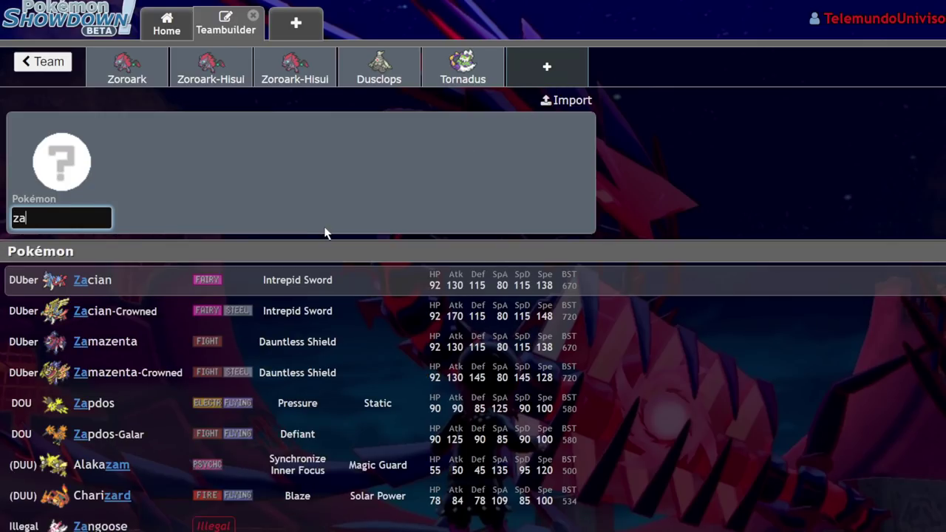
left_click(176, 319)
left_click(481, 201)
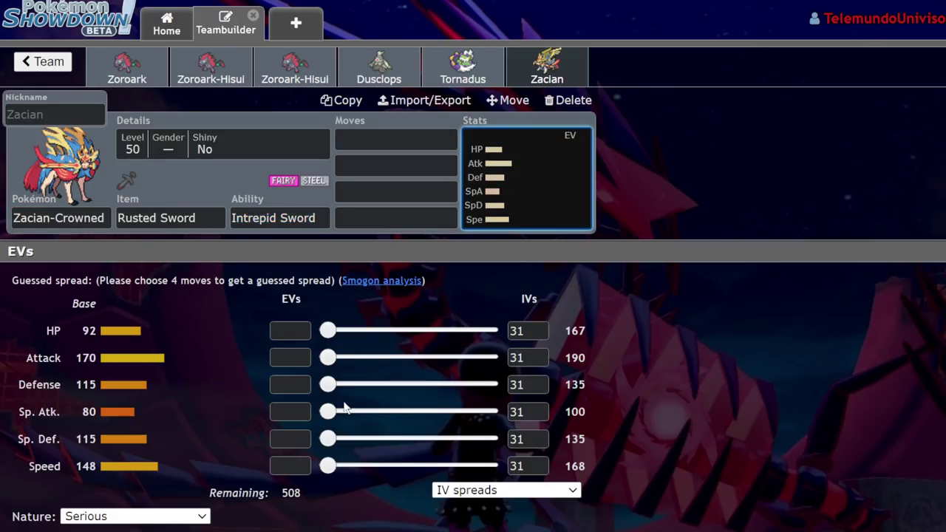
- Return to the Pikalytics damage calculator and load Zacian's Pikalytics set as Pokémon 2
left_click(461, 3)
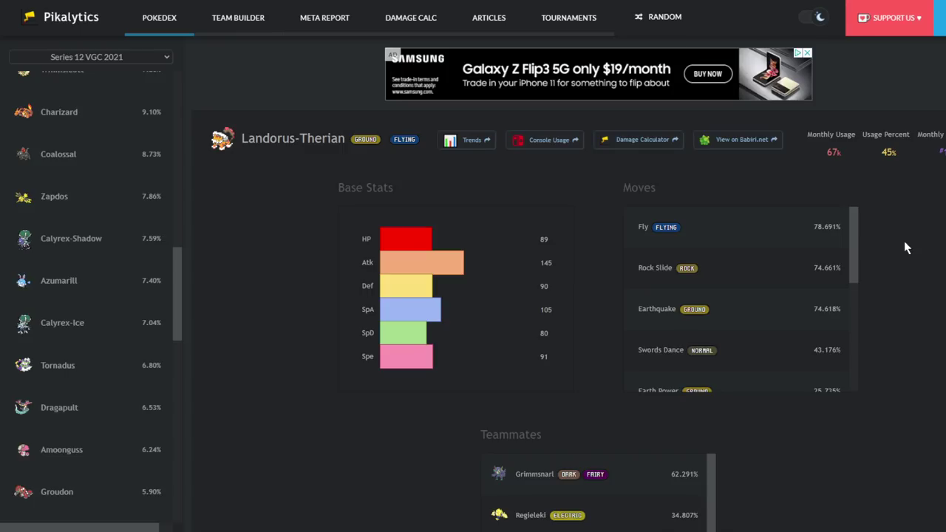
key("ctrl+Tab")
left_click(696, 260)
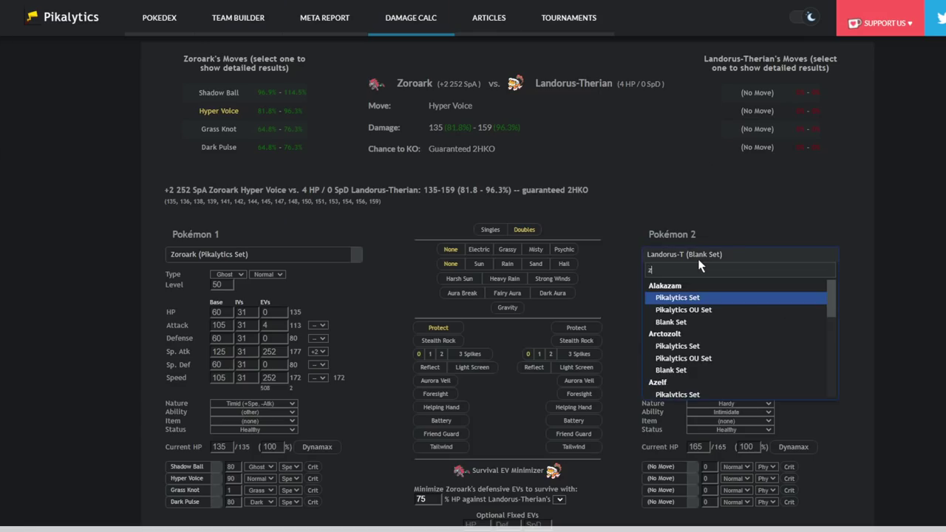
type("zac")
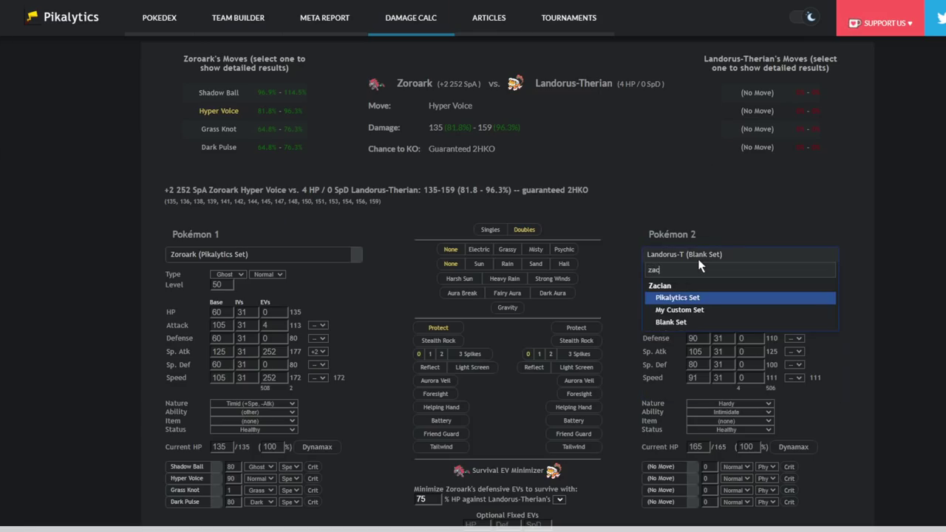
left_click(748, 298)
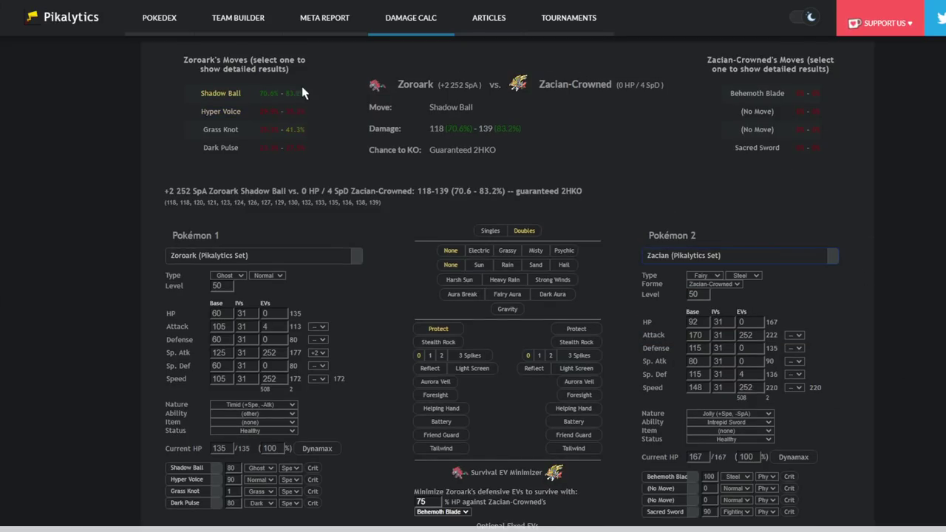
- Check Hyper Voice's damage against Zacian-Crowned, and open the second Zoroark-Hisui in Pokémon Showdown
left_click(224, 114)
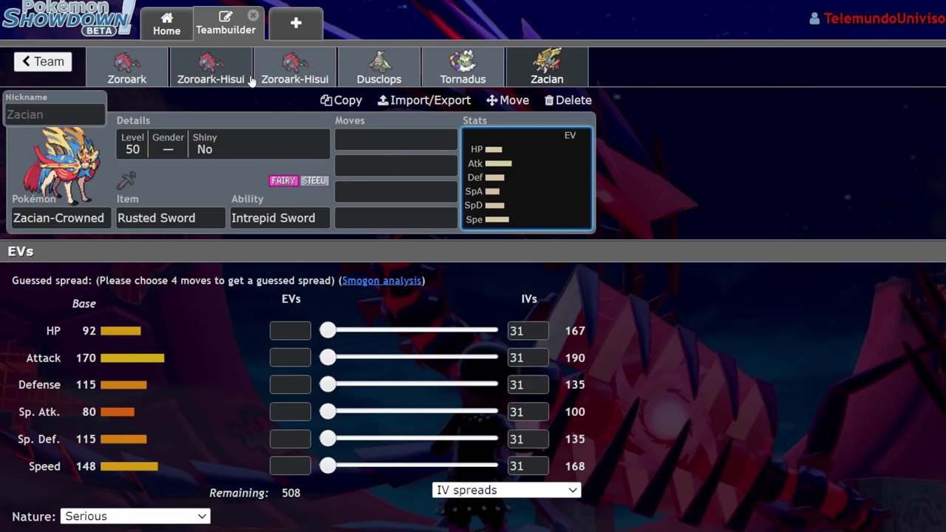
left_click(284, 80)
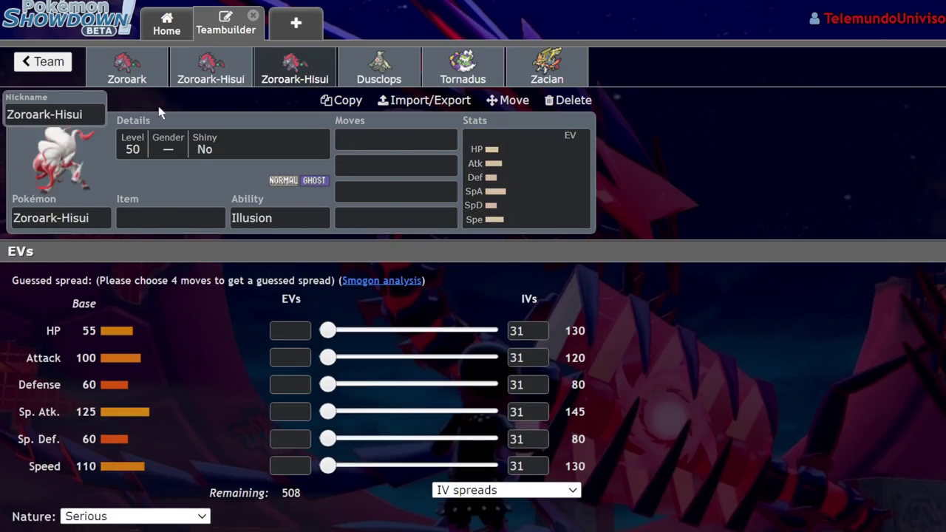
- Remove Dusclops, Tornadus and Zacian from the team
left_click(379, 66)
left_click(568, 100)
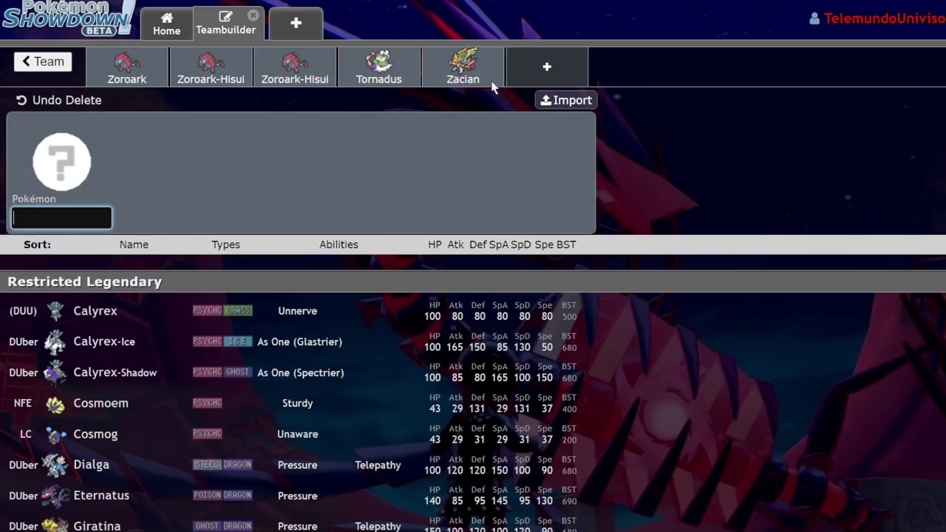
left_click(379, 67)
left_click(568, 100)
left_click(379, 66)
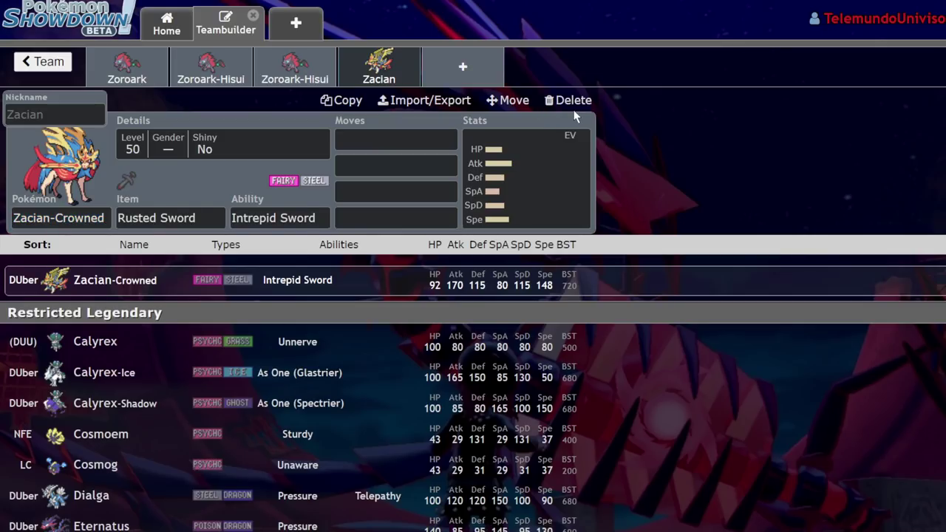
left_click(569, 101)
- Filter the Pokémon available for the empty slot by Dark type, browse them, and clear the filter
left_click(109, 215)
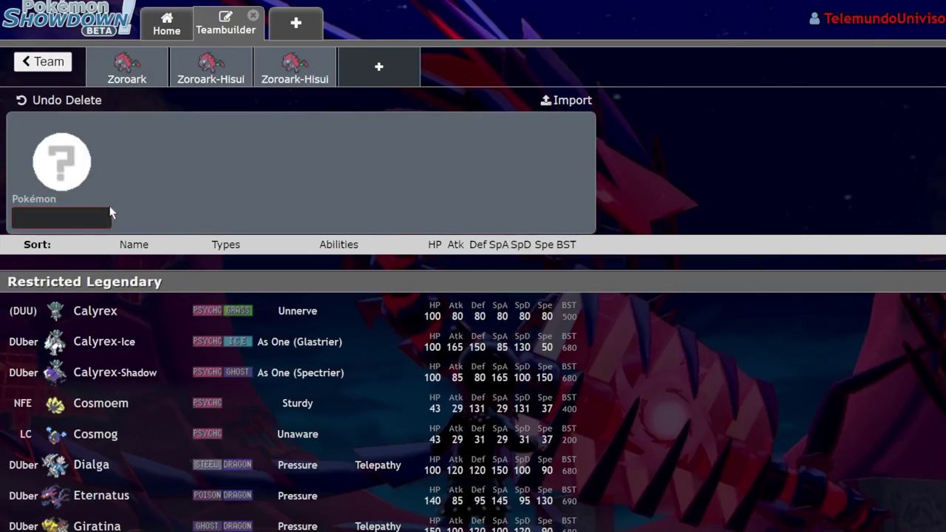
left_click(94, 215)
type("dark")
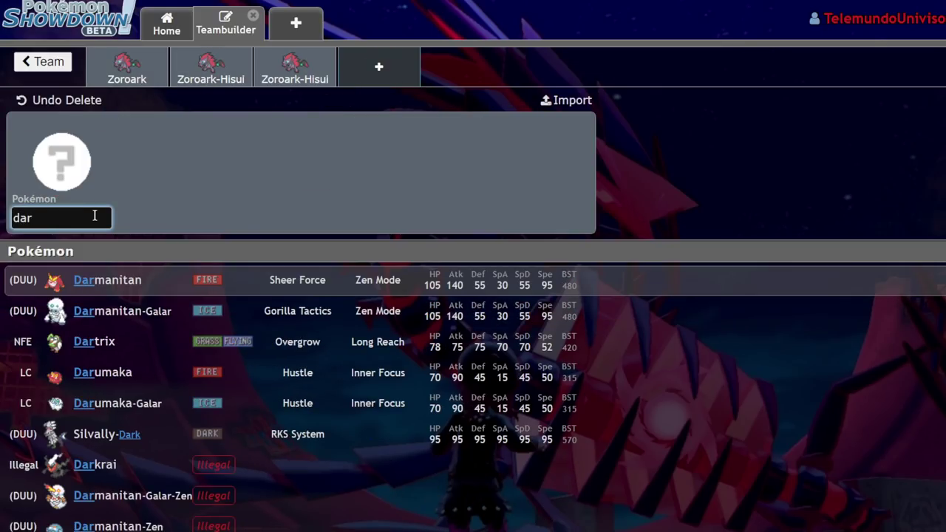
left_click(106, 416)
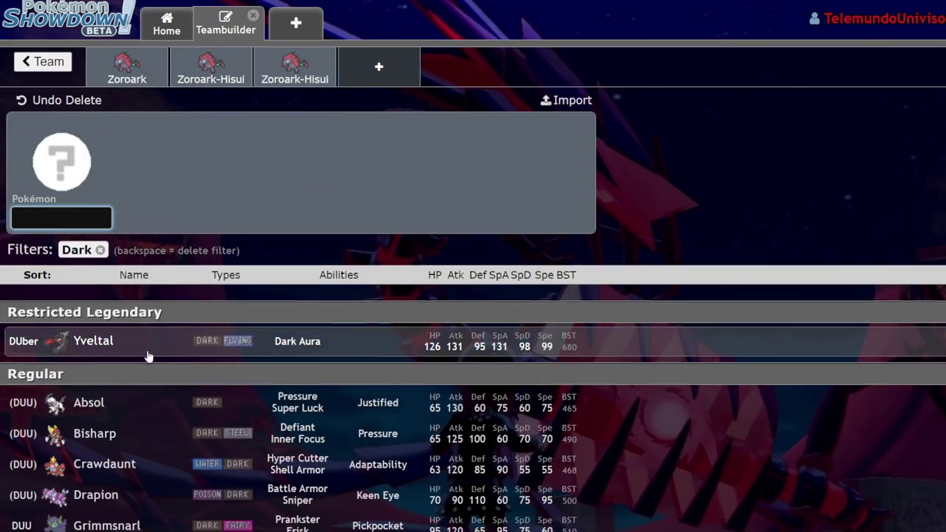
scroll(148, 356, "down", 1)
scroll(104, 336, "up", 1)
key("BackSpace")
key("BackSpace")
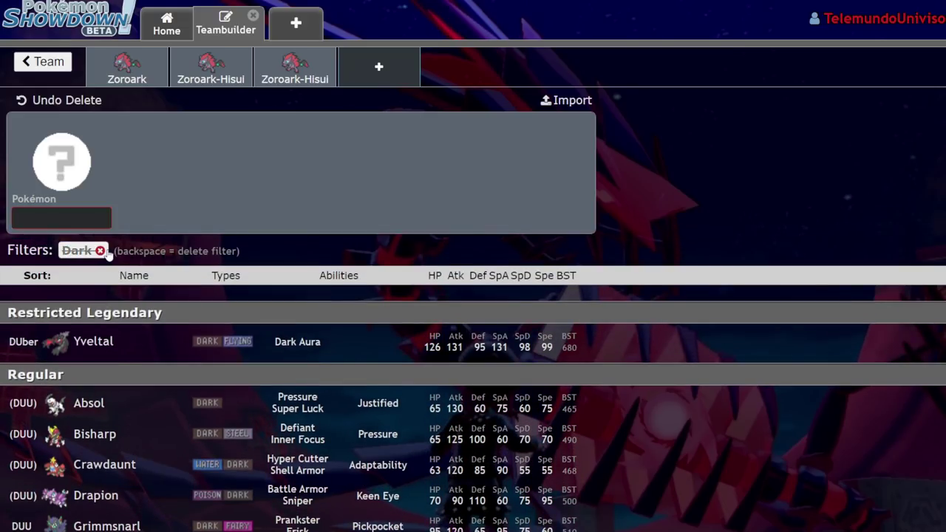
- Add Incineroar as the fourth team member with the Intimidate ability
type("inci")
key("Return")
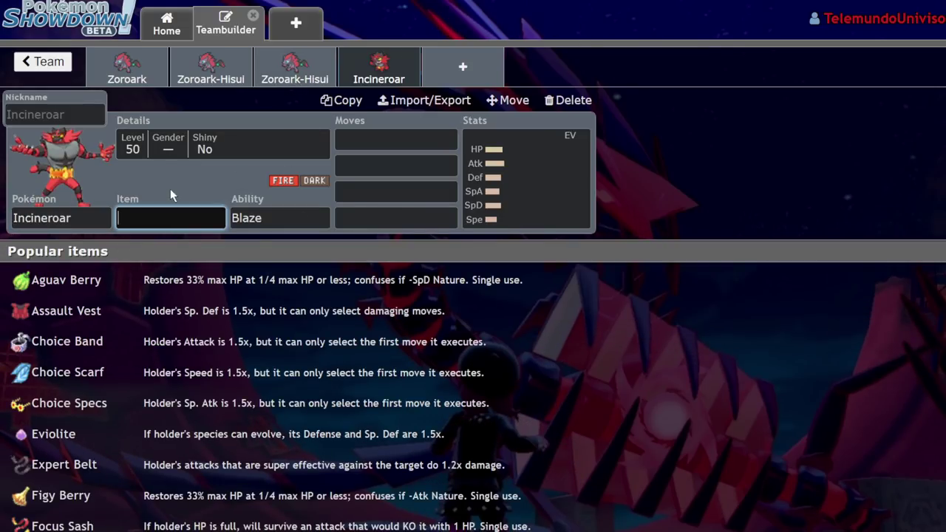
left_click(294, 219)
left_click(249, 373)
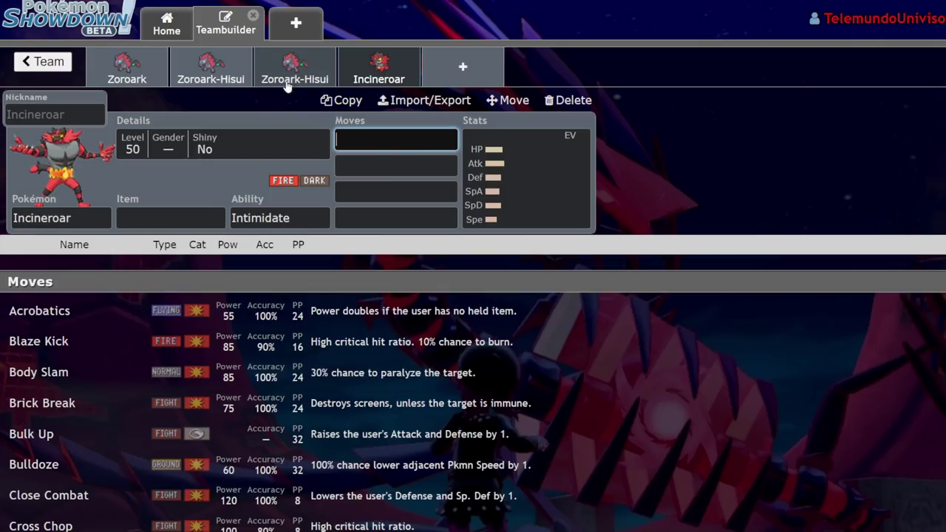
- View the second Zoroark-Hisui beside Incineroar, and remove Incineroar from the team
left_click(295, 68)
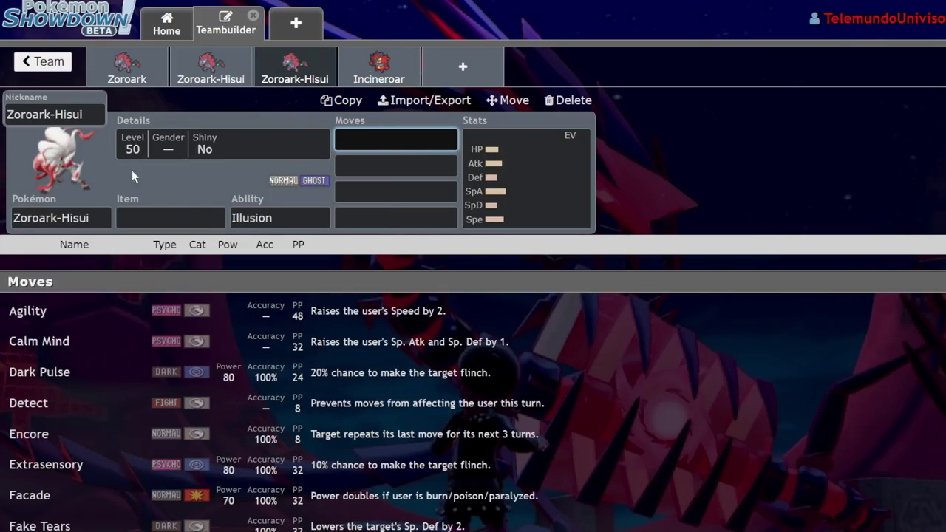
left_click(387, 76)
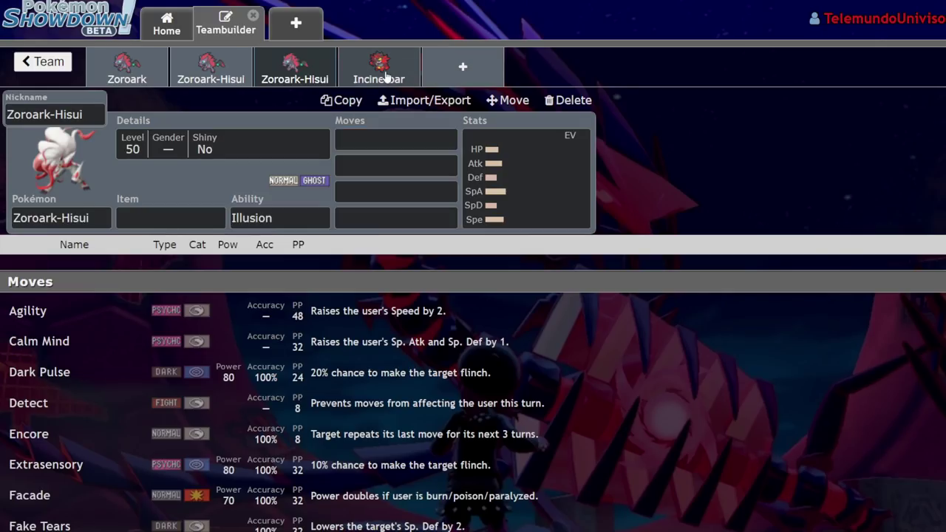
left_click(387, 76)
left_click(584, 100)
scroll(264, 287, "down", 1)
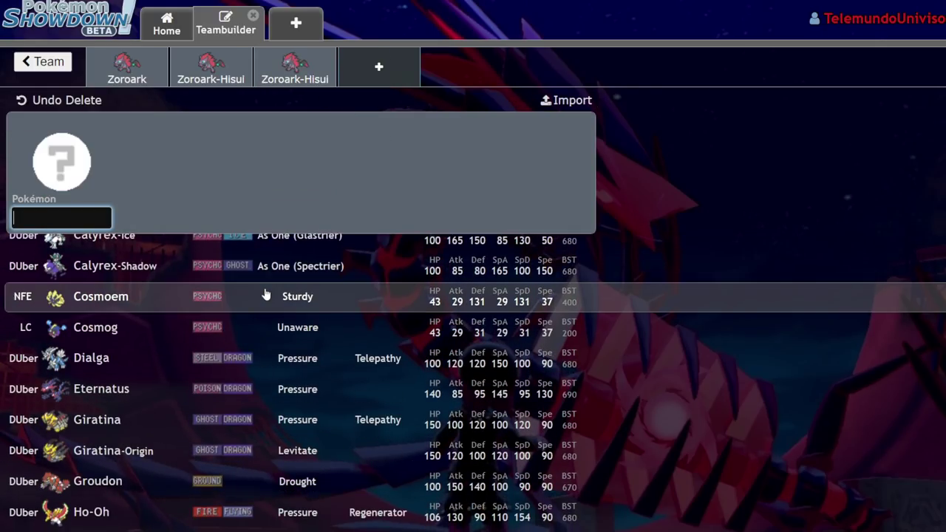
scroll(266, 294, "up", 3)
- Add Regieleki as the fourth team member and view its stats
left_click(317, 74)
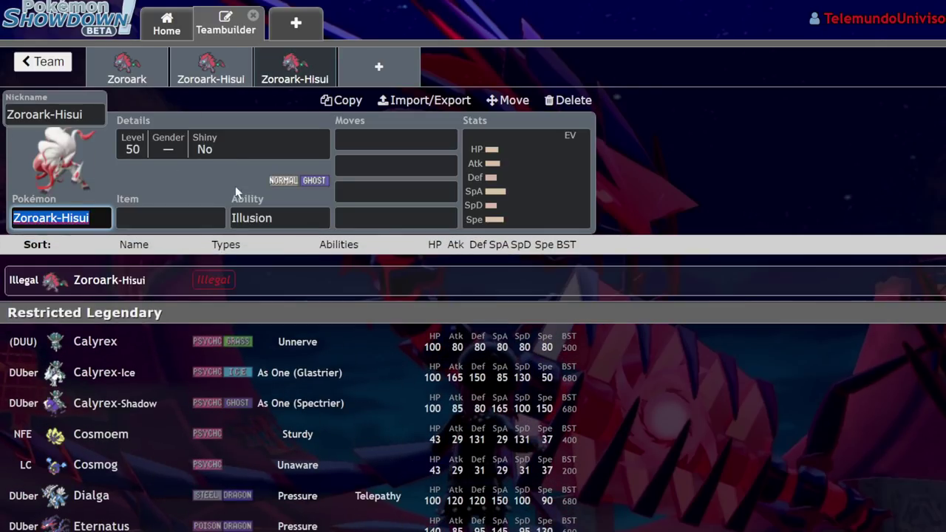
left_click(343, 78)
type("regi")
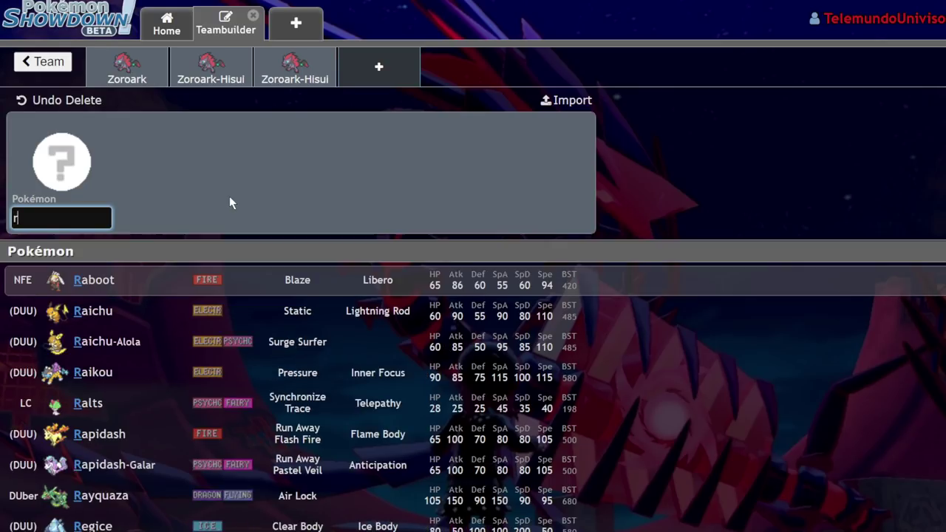
left_click(265, 343)
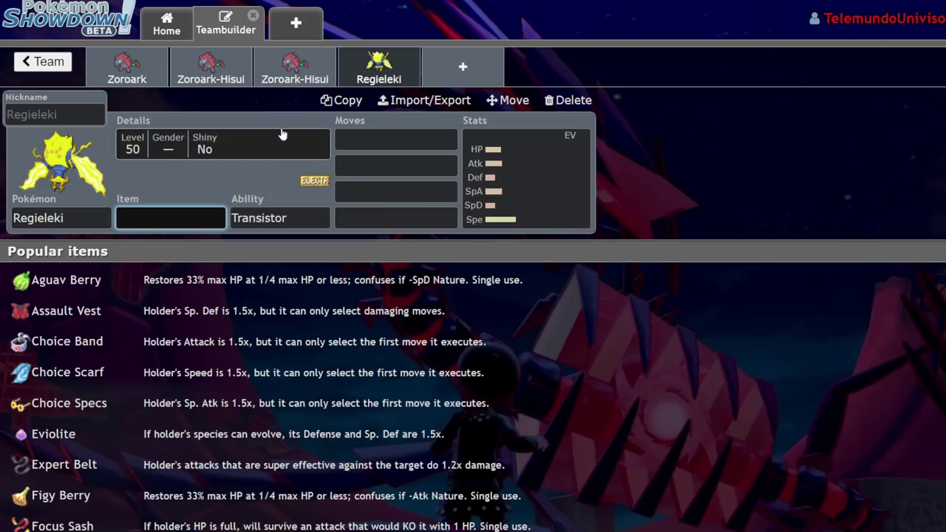
left_click(473, 70)
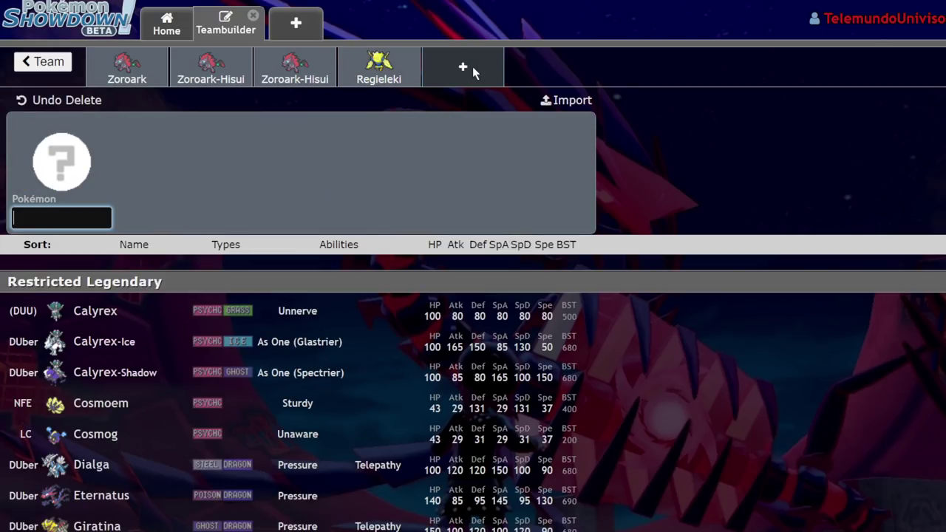
left_click(415, 62)
left_click(555, 214)
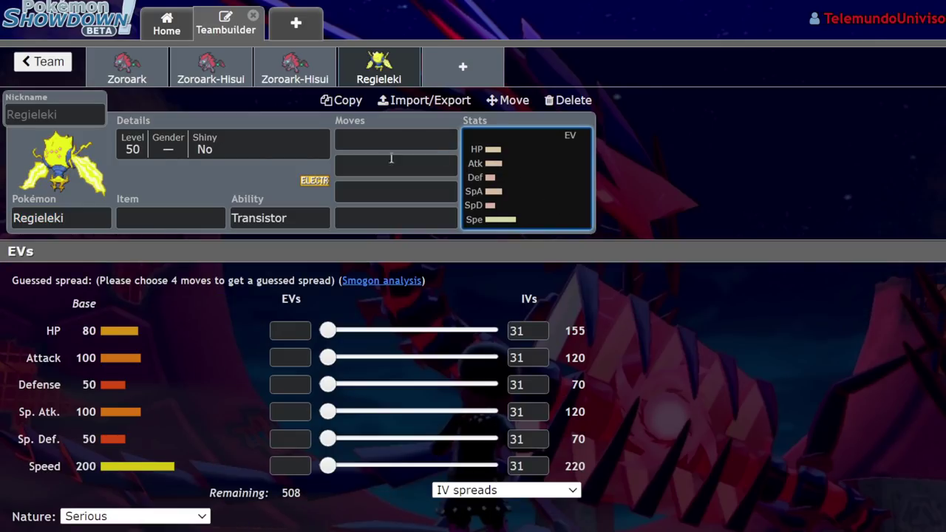
- Give Regieleki the Focus Sash as its held item
left_click(167, 215)
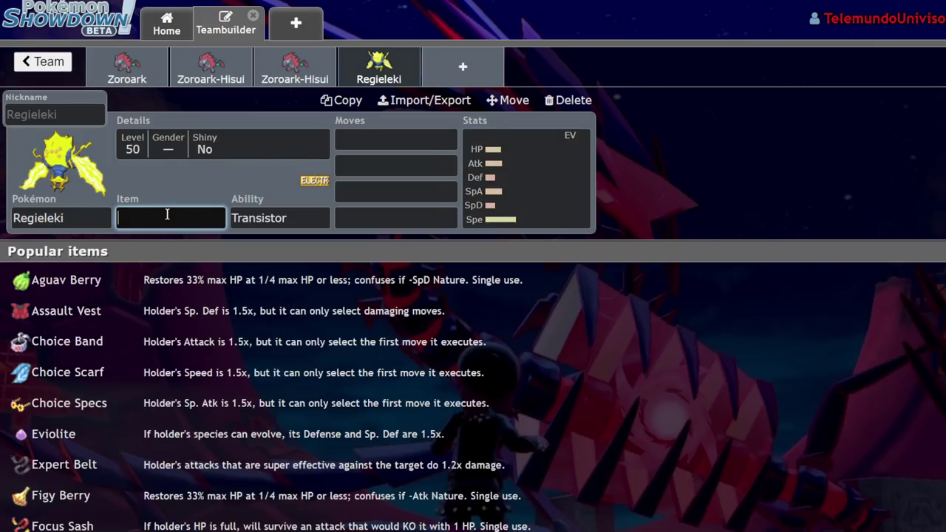
type("foc")
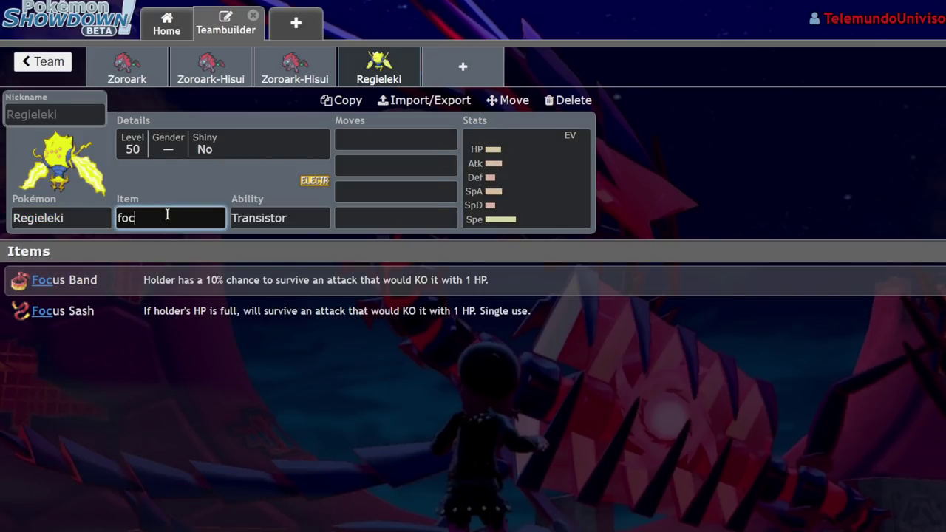
key("Down")
key("Return")
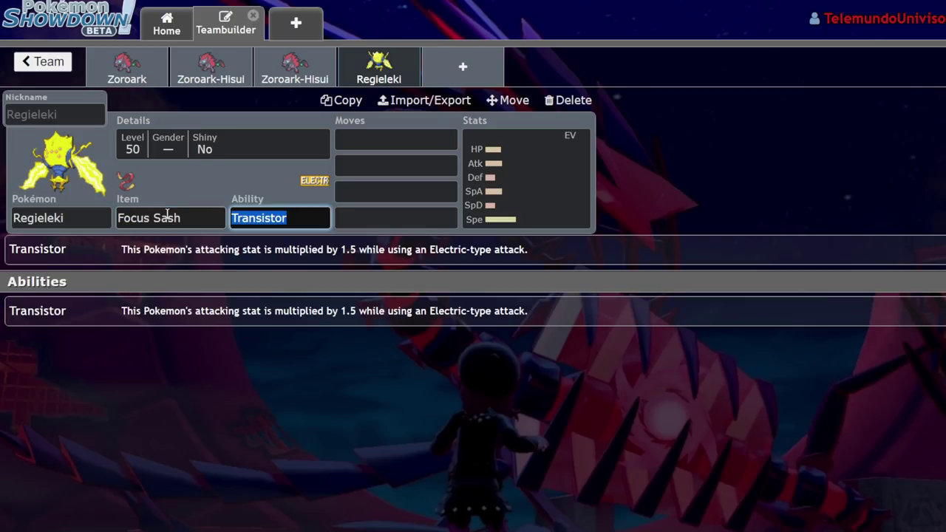
- Examine the second Zoroark-Hisui's Illusion ability, and browse the Pokémon available for the empty fifth slot
left_click(280, 68)
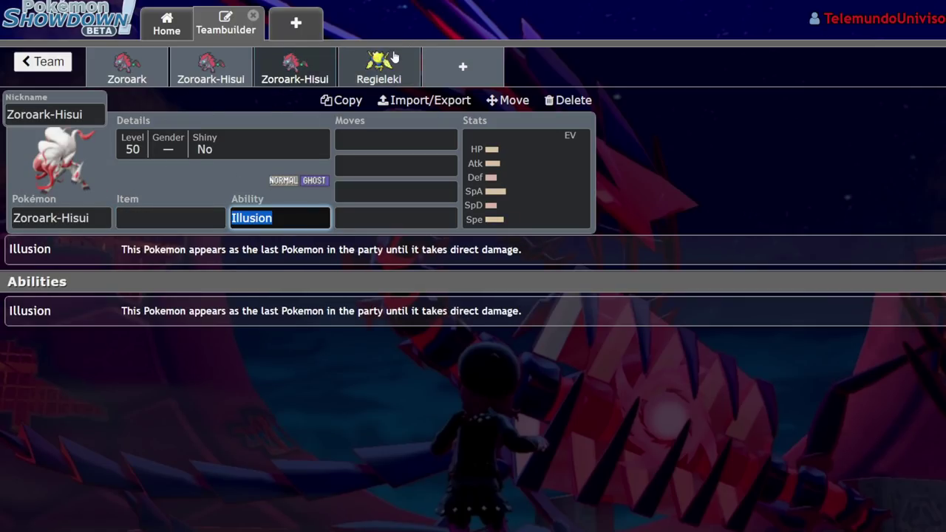
left_click(378, 67)
left_click(269, 64)
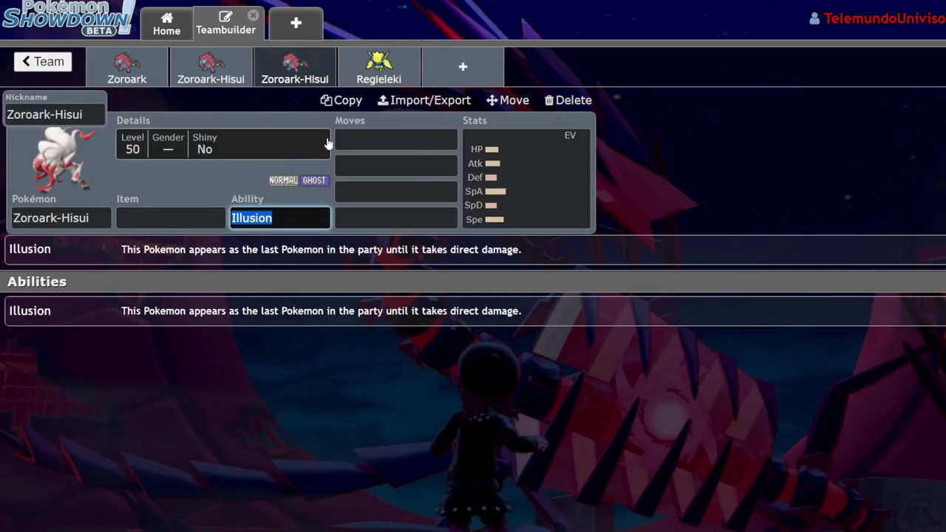
left_click(438, 64)
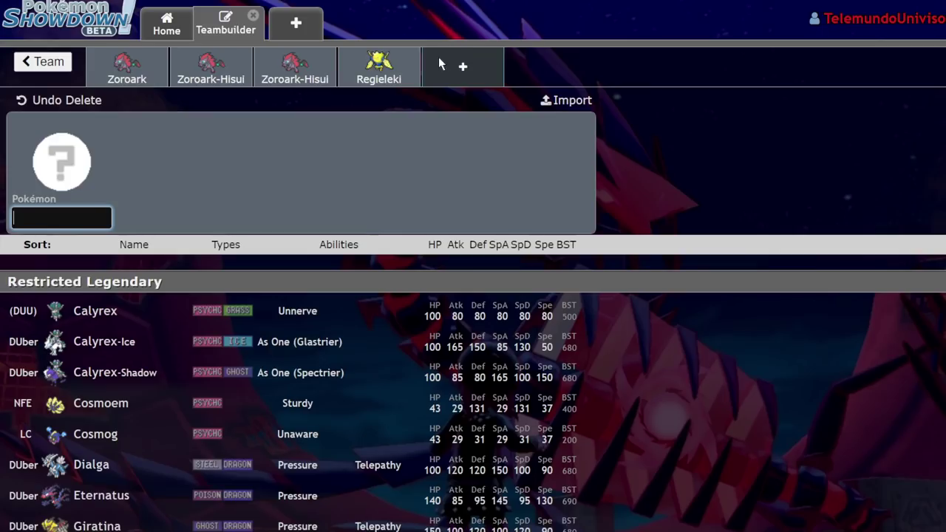
scroll(355, 366, "down", 12)
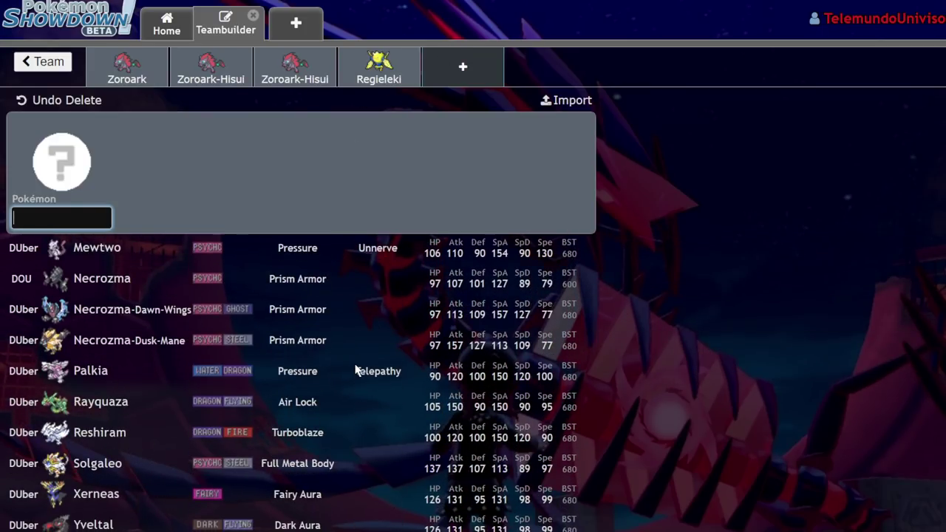
scroll(354, 369, "down", 10)
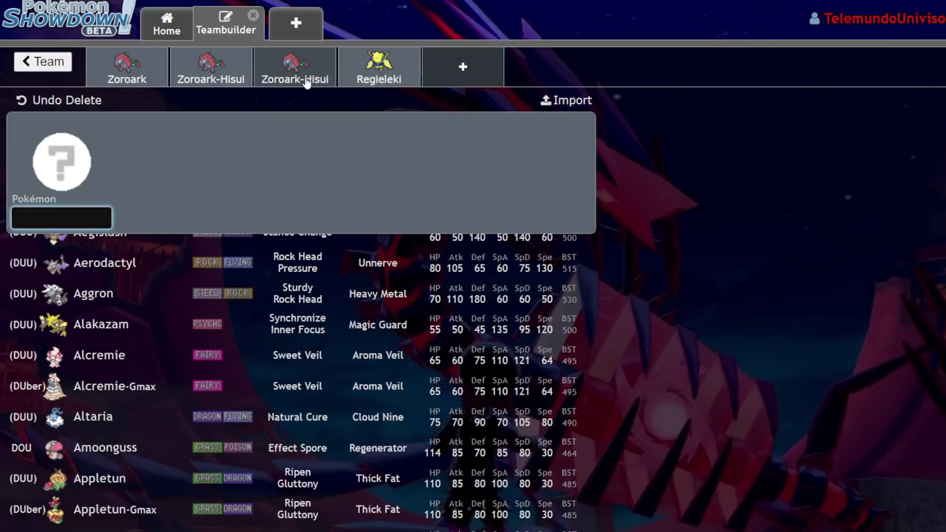
- Compare the first Zoroark-Hisui's stats and moves with those of regular Zoroark
left_click(299, 74)
left_click(246, 69)
left_click(485, 165)
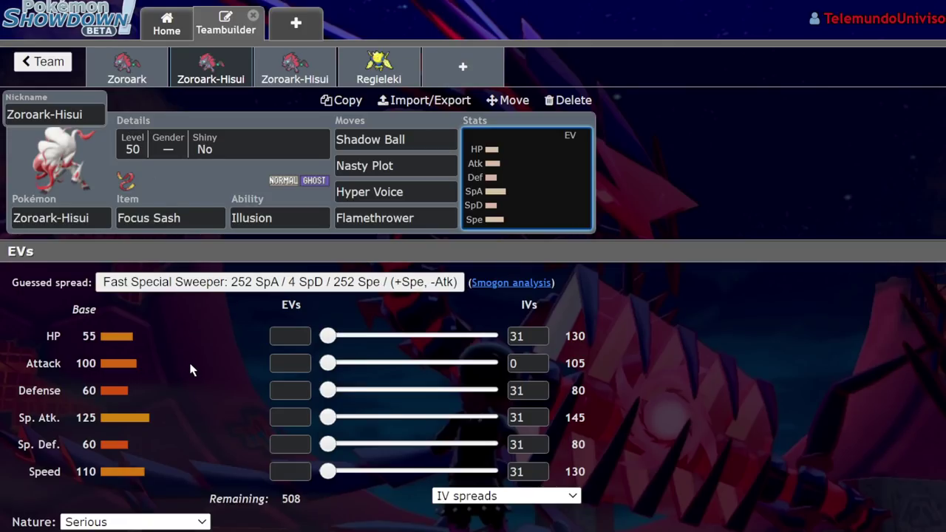
left_click(226, 67)
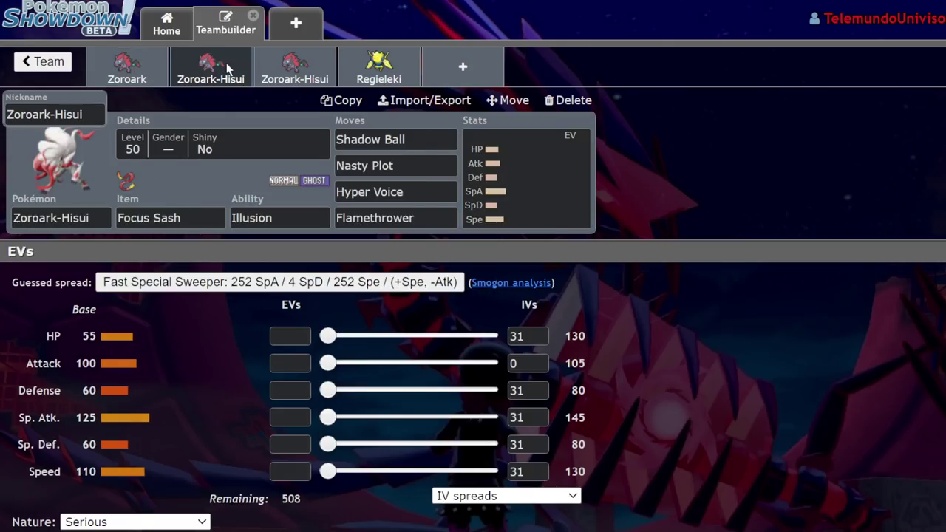
left_click(127, 67)
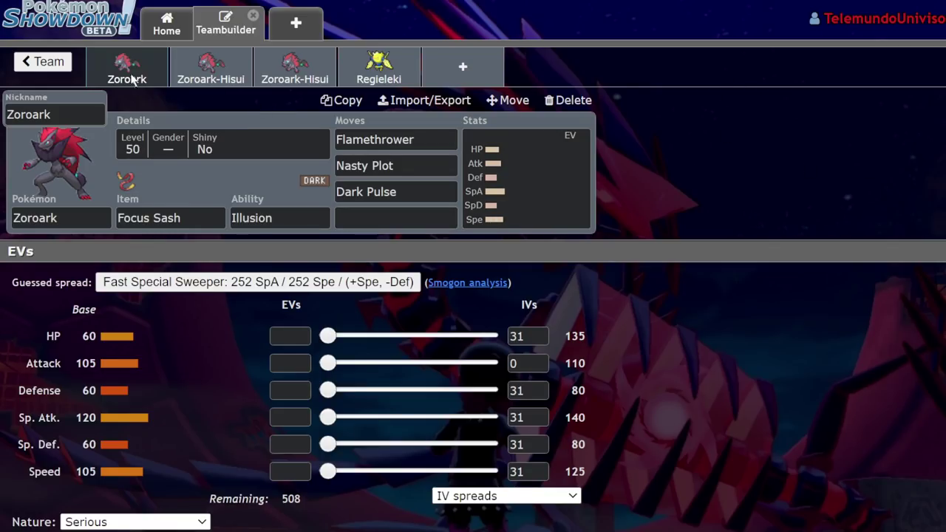
left_click(211, 70)
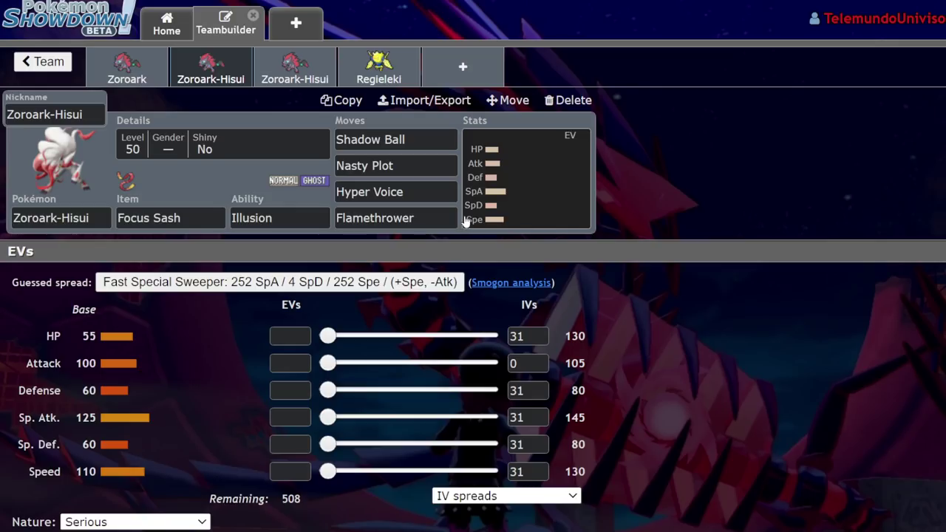
left_click(554, 191)
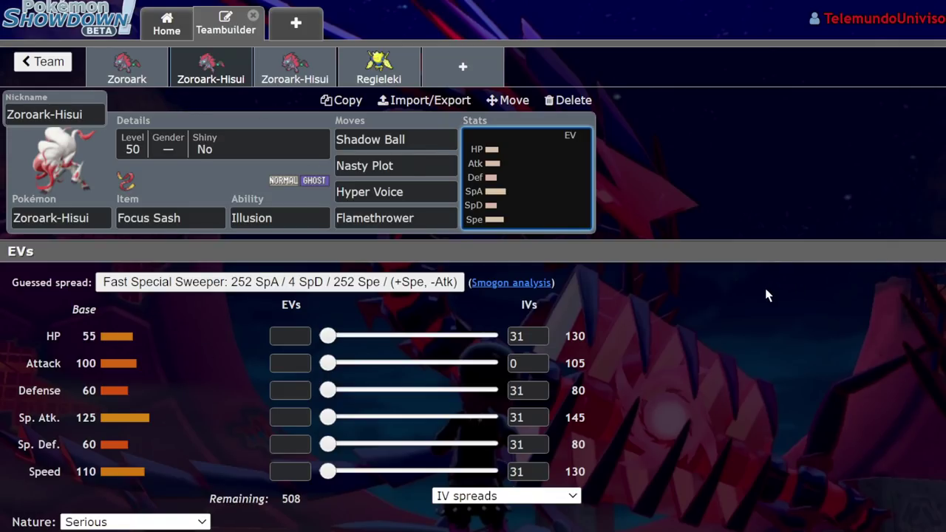
- Replace Flamethrower with Aura Sphere as the first Zoroark-Hisui's fourth move, and open the empty fifth team slot
left_click(437, 215)
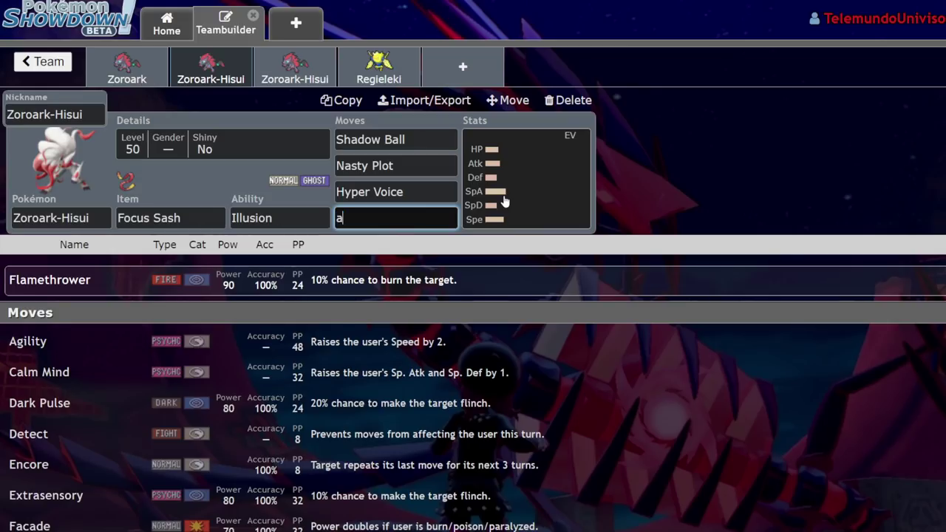
type("ur")
left_click(415, 286)
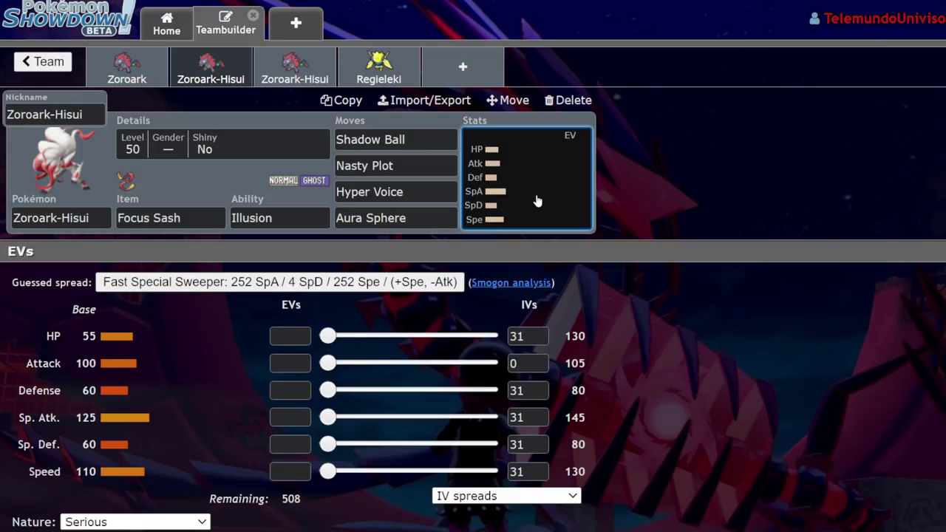
left_click(434, 214)
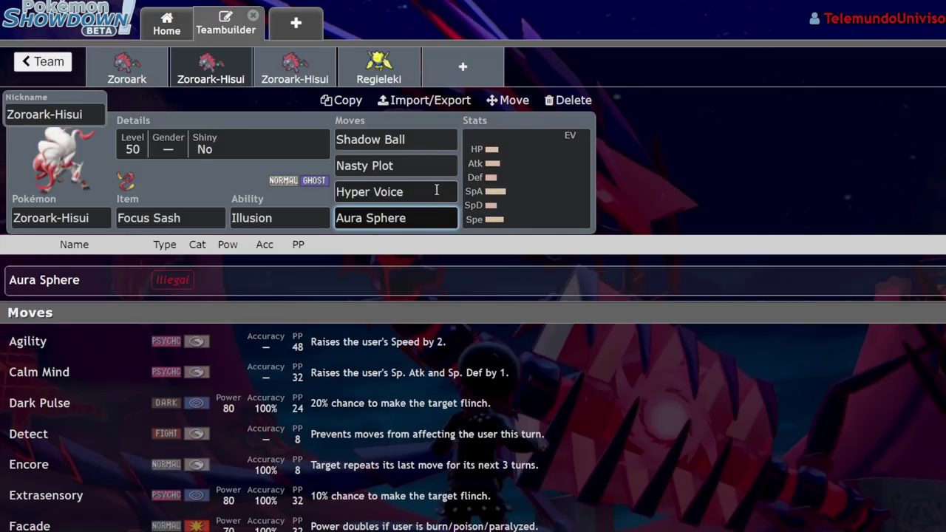
left_click(477, 80)
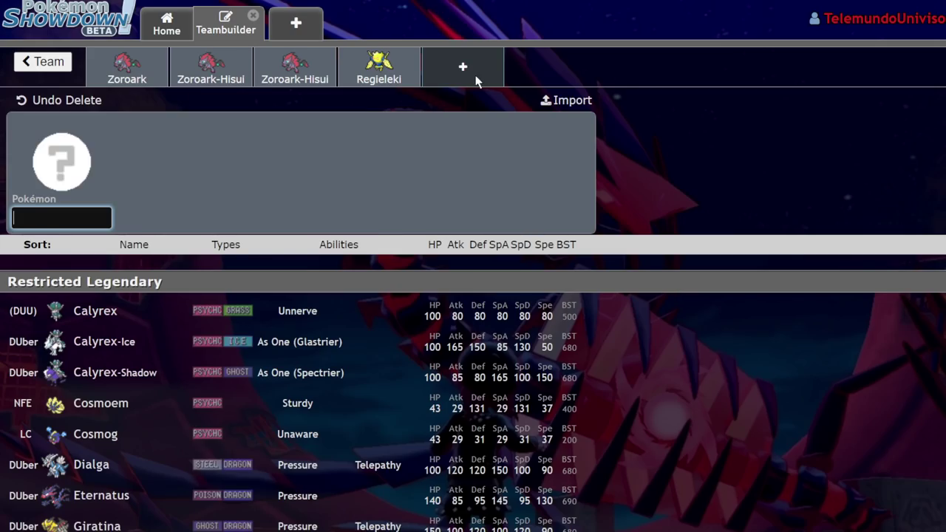
- Filter the Pokémon list for the empty fifth slot by Aura Sphere and look through the Pokémon that can learn it
type("aura")
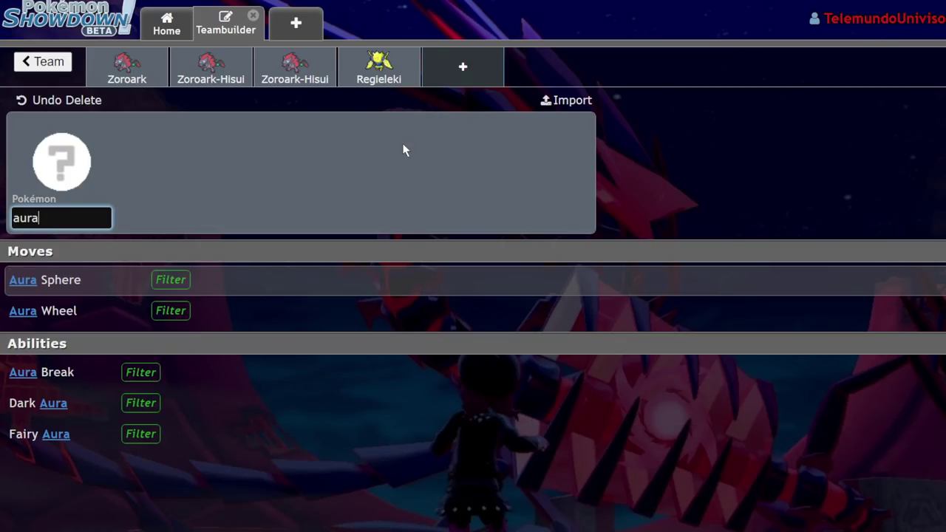
left_click(126, 284)
scroll(288, 371, "down", 3)
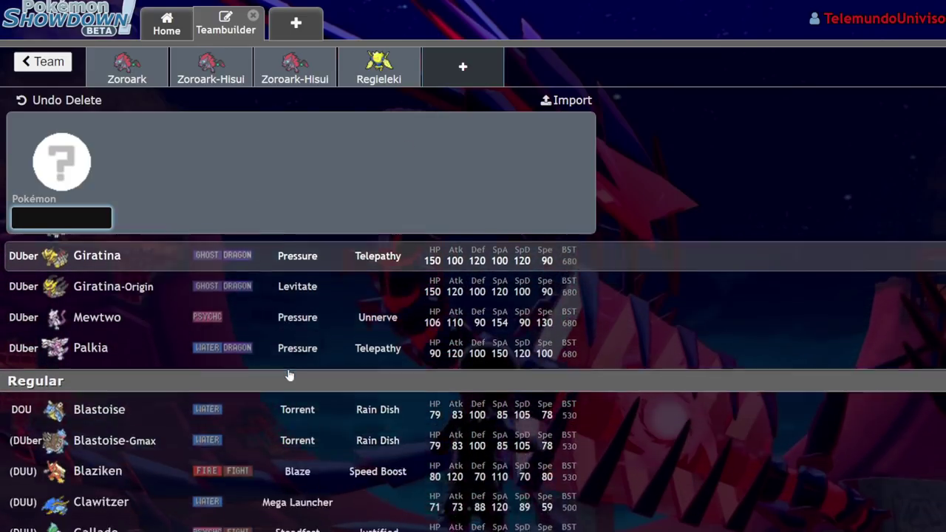
scroll(290, 375, "down", 6)
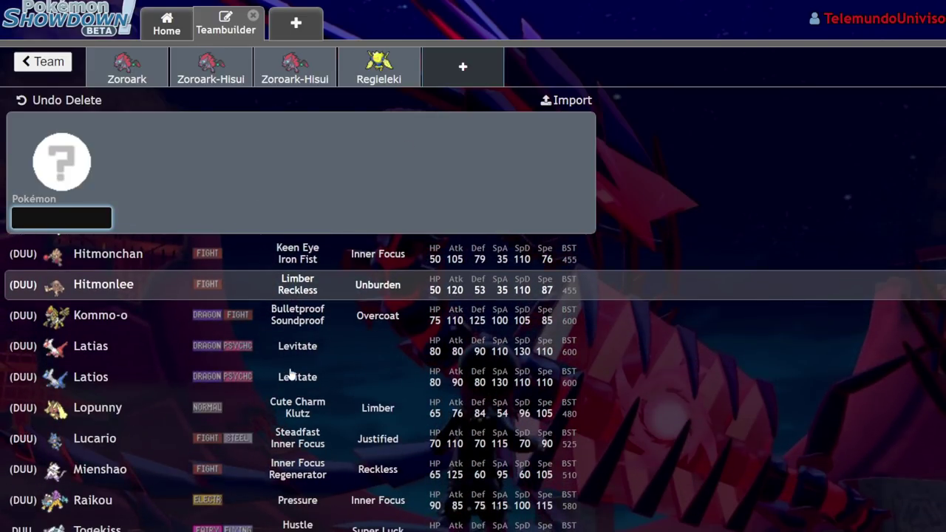
scroll(291, 374, "down", 2)
scroll(291, 375, "up", 10)
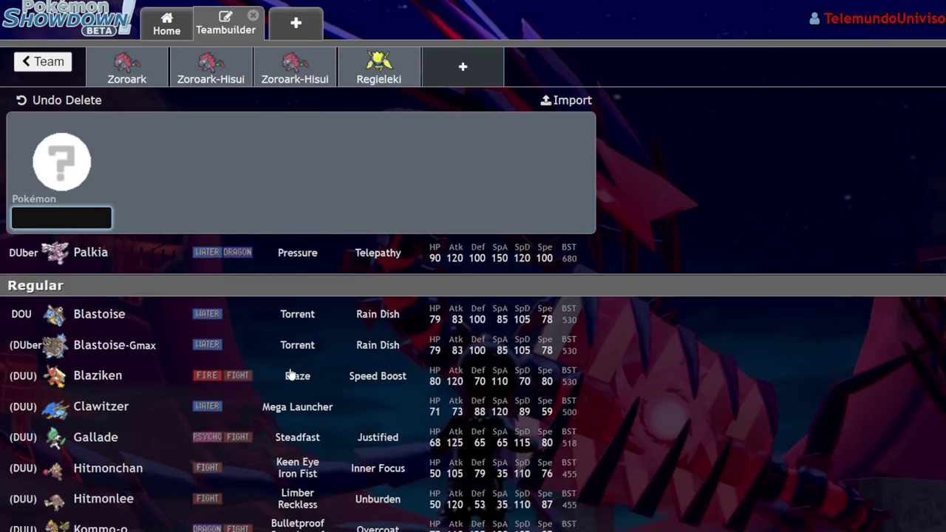
scroll(156, 352, "down", 2)
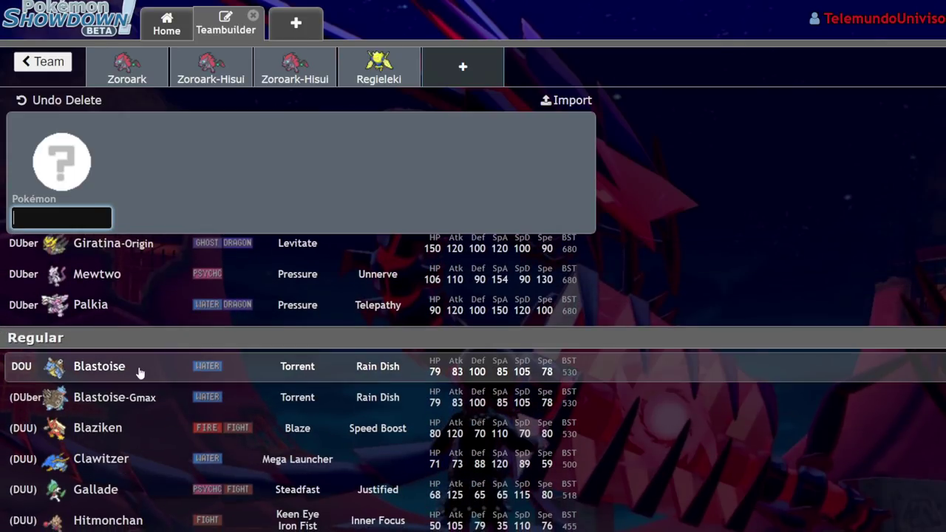
scroll(215, 395, "down", 3)
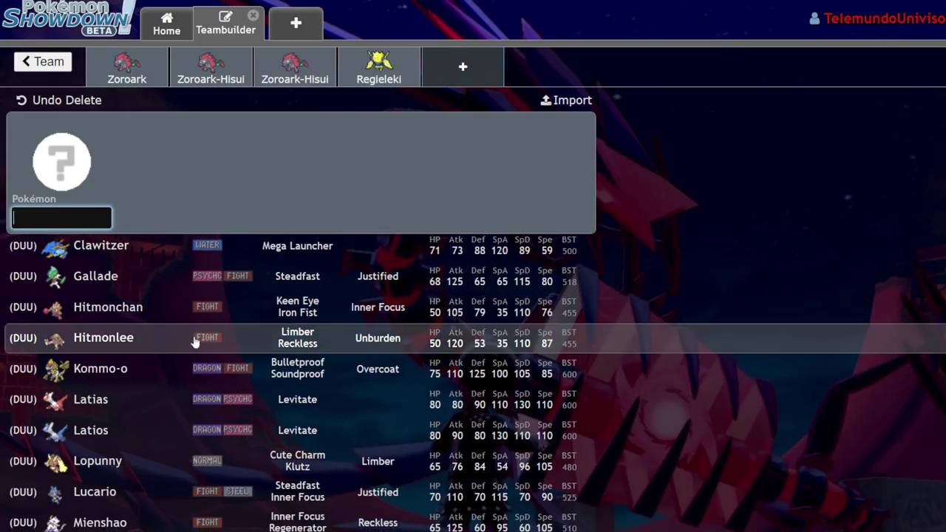
scroll(204, 336, "down", 2)
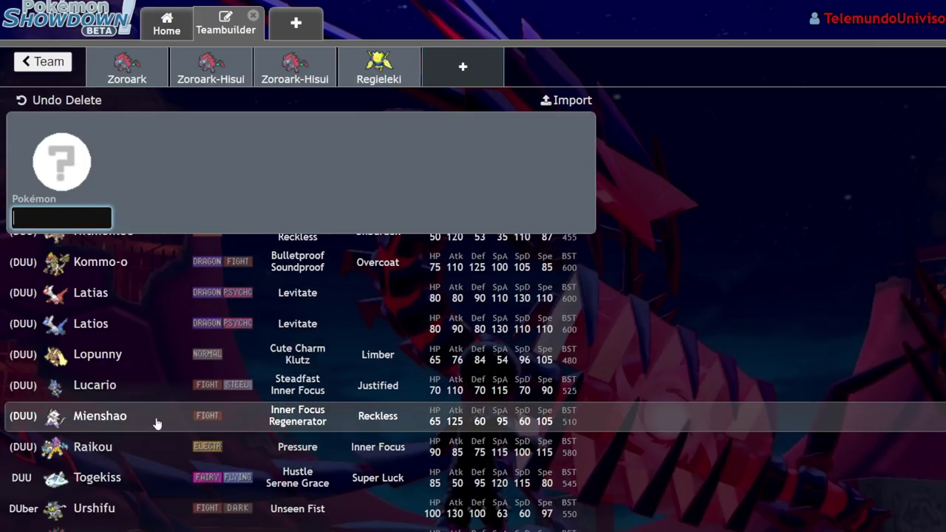
scroll(141, 432, "down", 1)
scroll(161, 436, "up", 7)
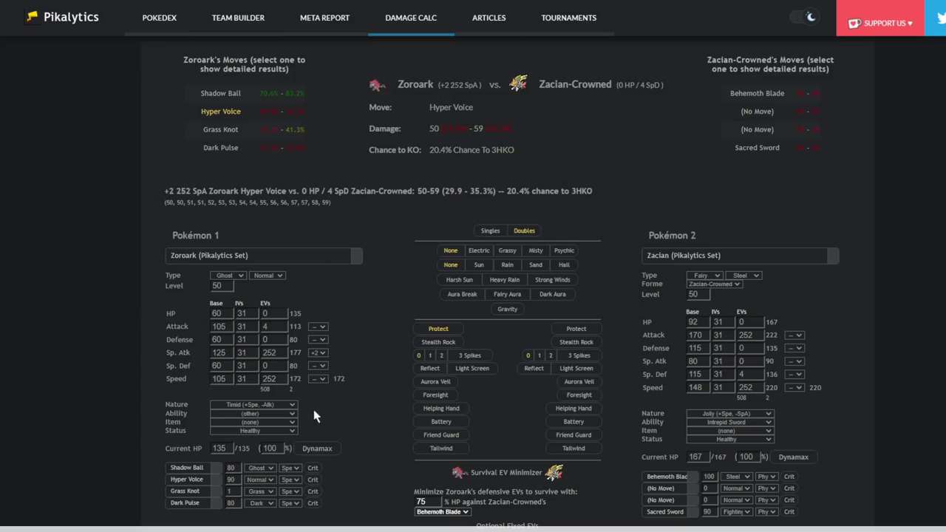
- In the Pikalytics damage calculator, load Incineroar's Pikalytics Set as Pokémon 2 and replace Zoroark's Grass Knot with Aura Sphere
left_click(700, 262)
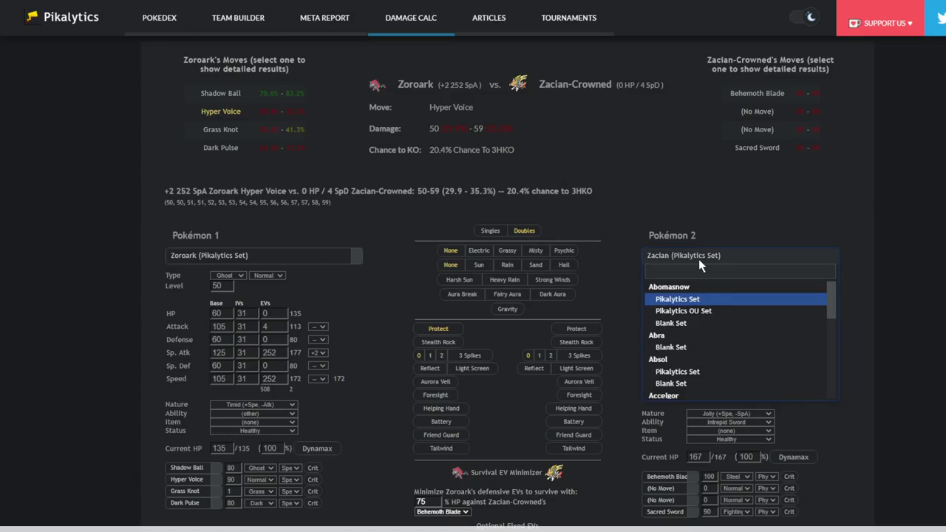
type("inc")
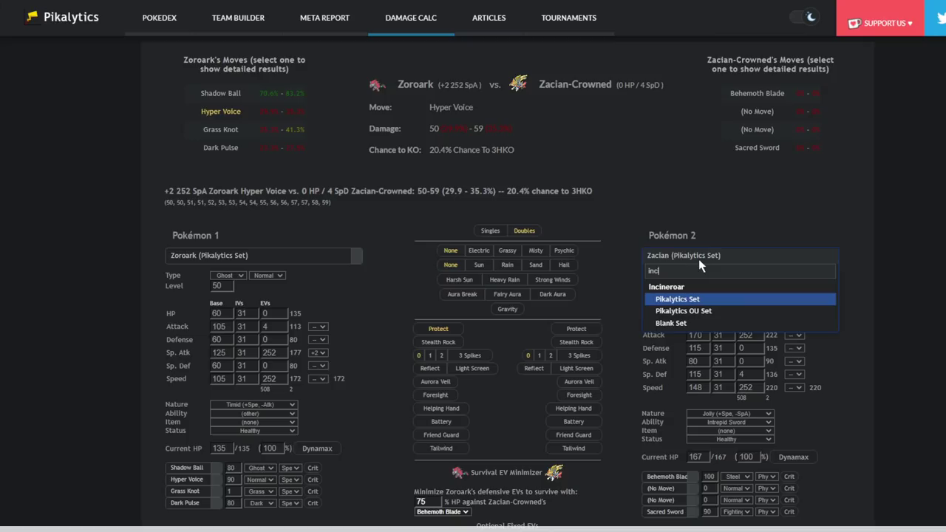
left_click(701, 304)
left_click(195, 492)
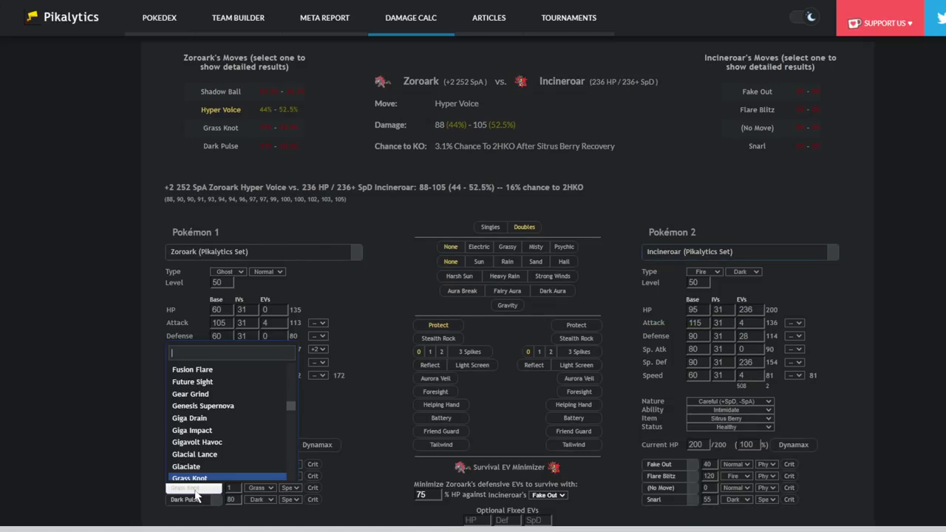
type("aur")
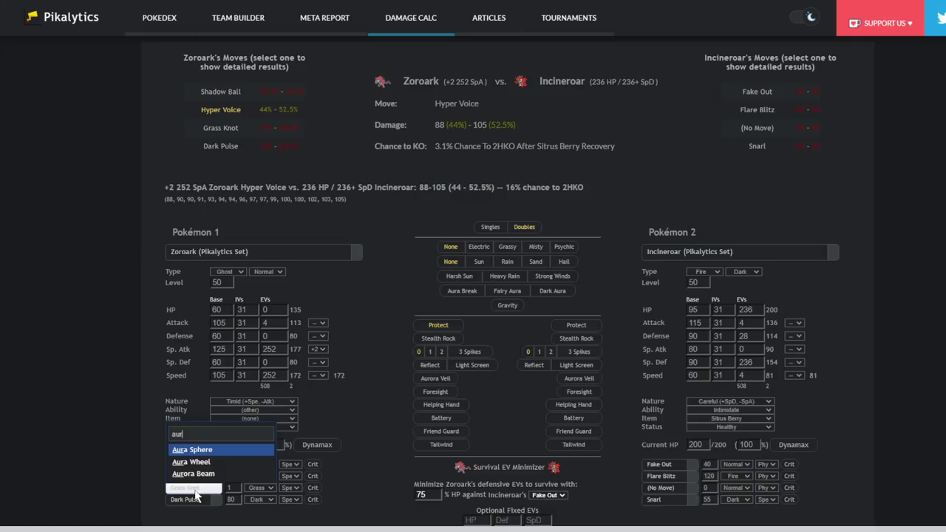
left_click(190, 447)
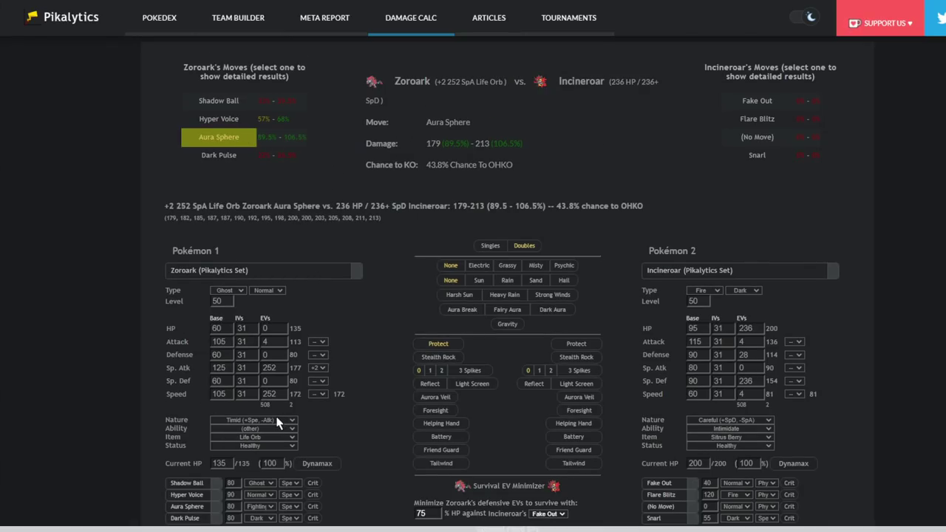
key("Down")
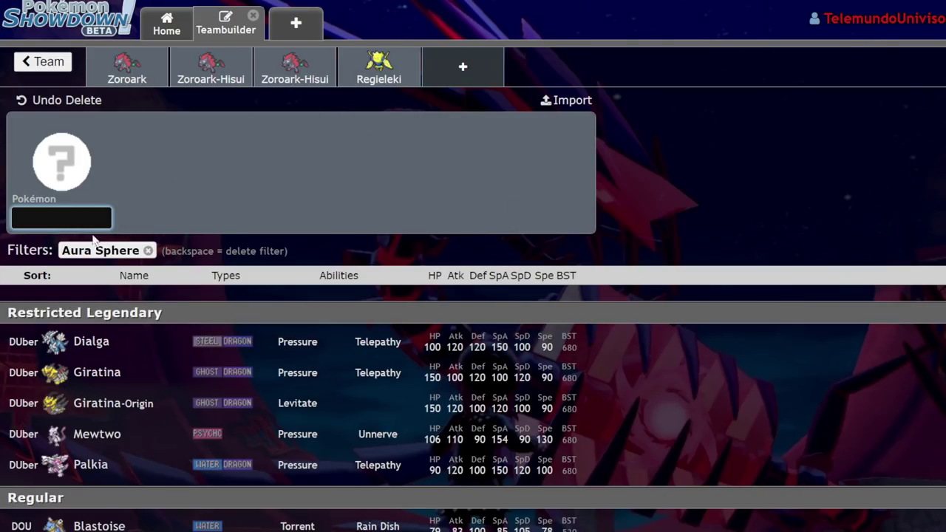
- Back in the Showdown teambuilder, clear the Aura Sphere filter and add Raichu in the fifth team slot
left_click(148, 250)
left_click(151, 59)
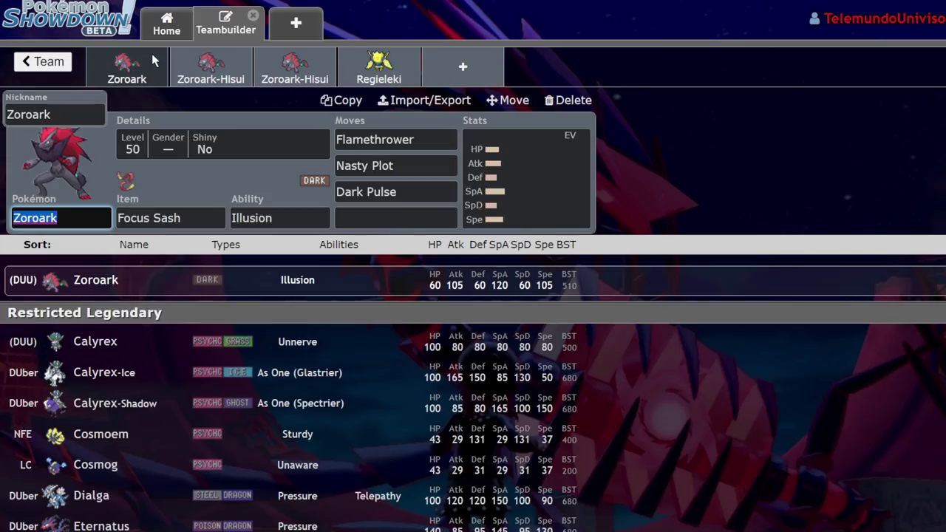
key("BackSpace")
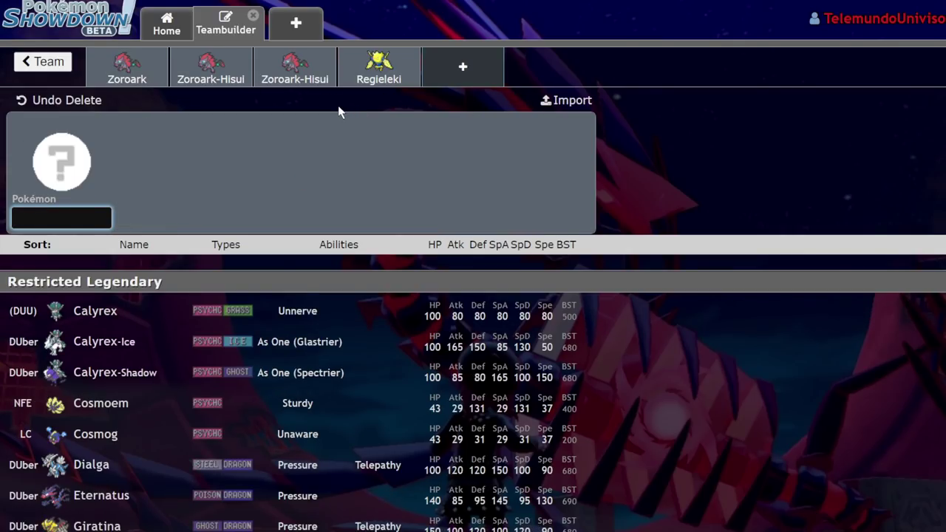
type("raic")
key("Return")
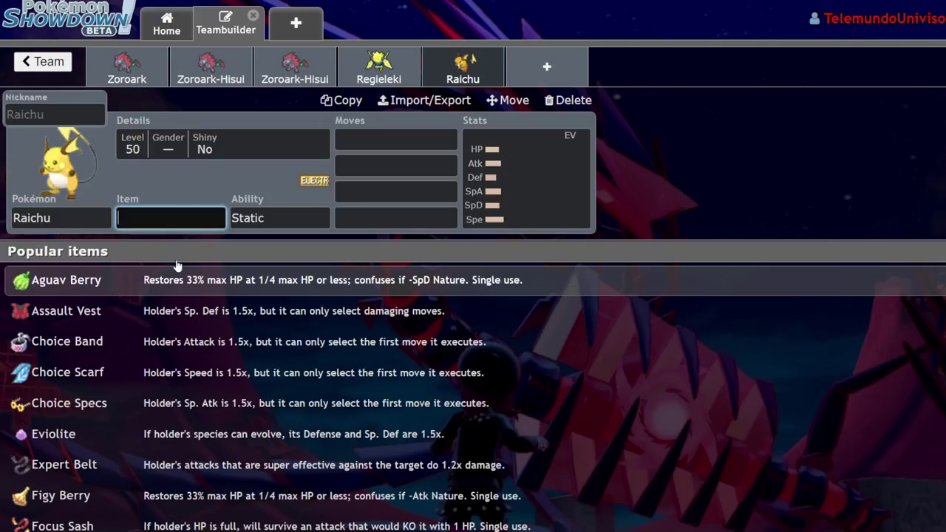
- Compare regular Zoroark's set with Raichu, and review the first Zoroark-Hisui's moves and EV and stat details
left_click(163, 70)
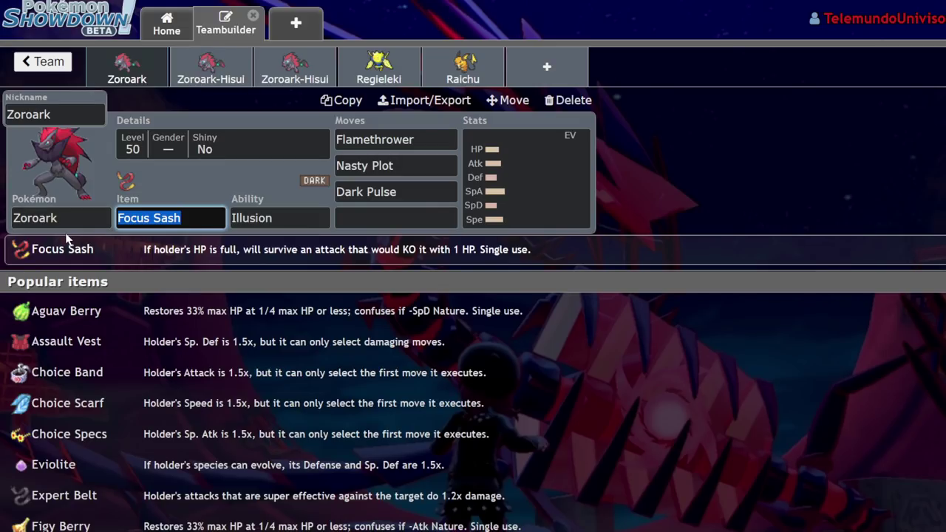
left_click(462, 68)
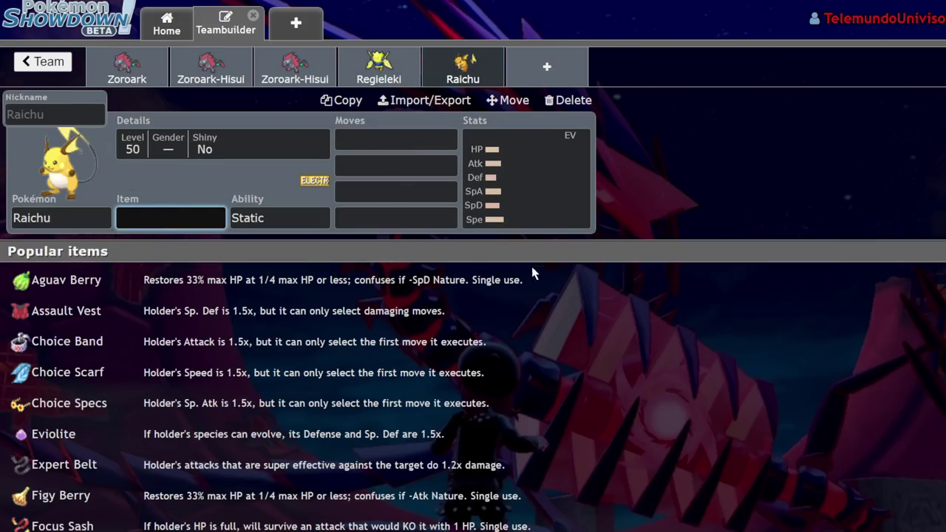
left_click(118, 77)
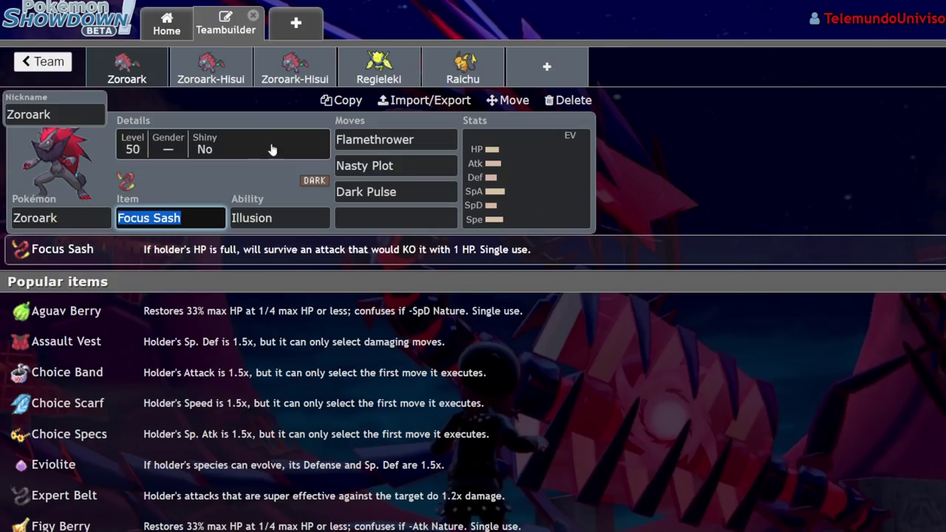
left_click(222, 78)
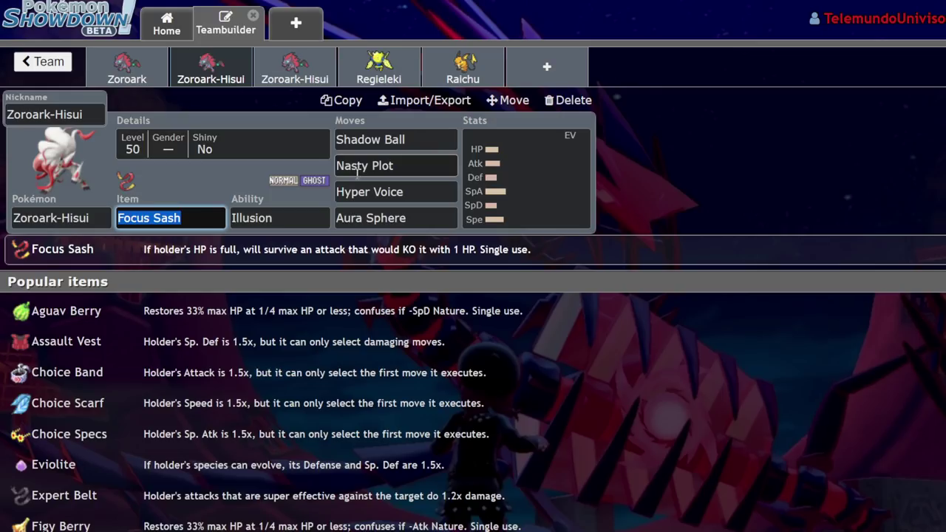
left_click(507, 216)
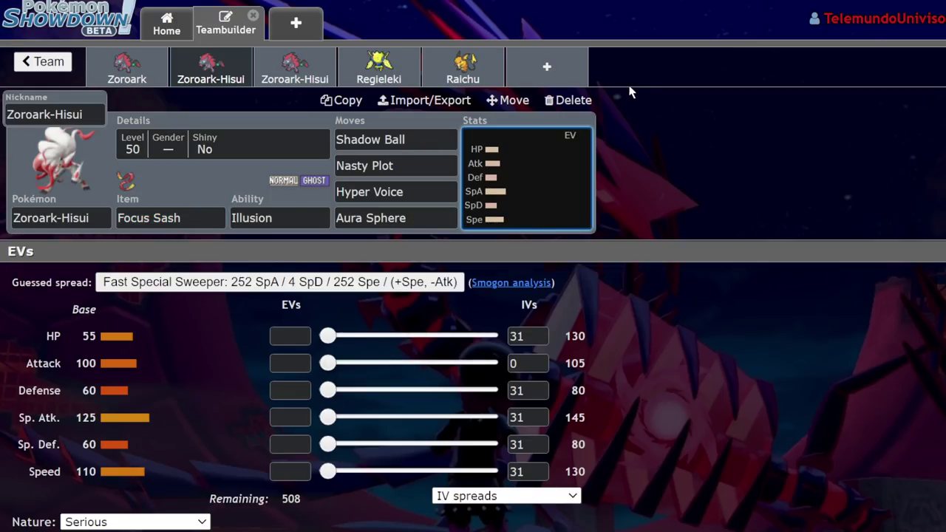
- Add Braviary-Hisui as the sixth team member
left_click(585, 70)
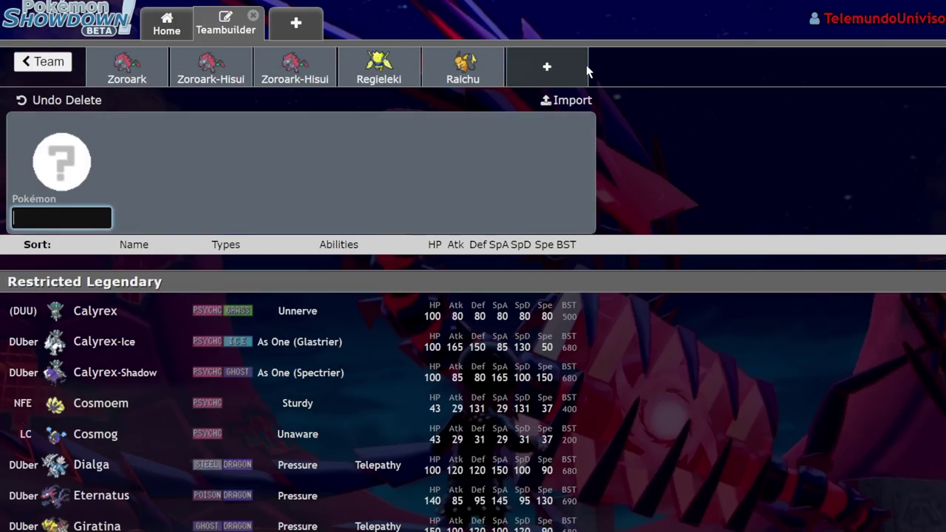
type("bra")
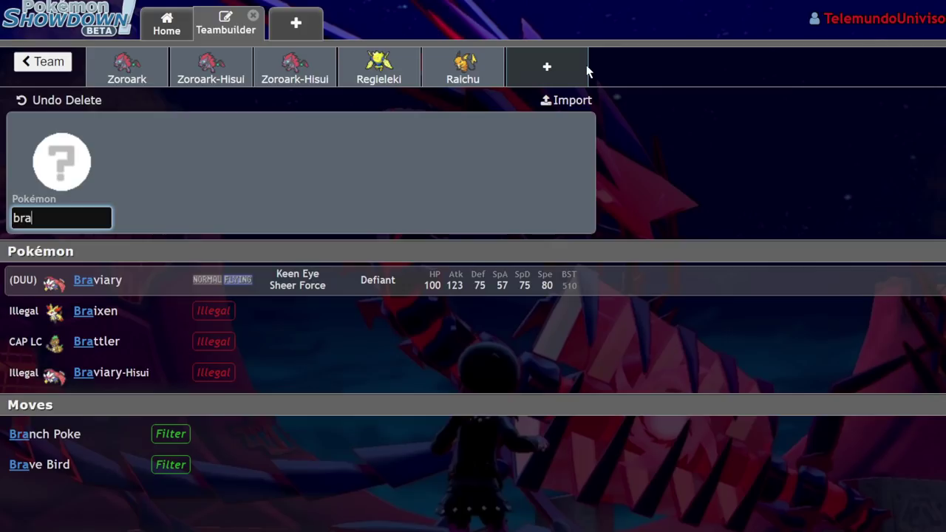
left_click(114, 378)
- Change the fifth team member to Ursaluna
left_click(462, 67)
left_click(79, 216)
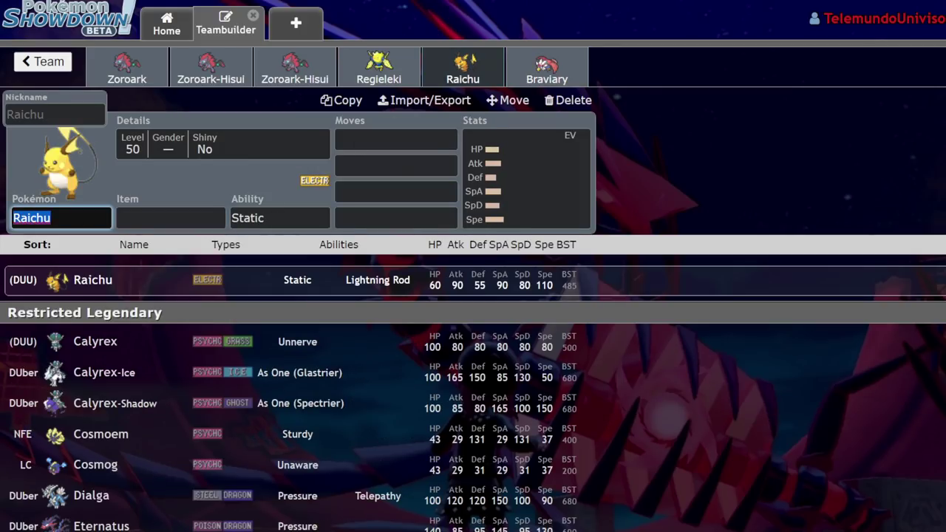
type("urs")
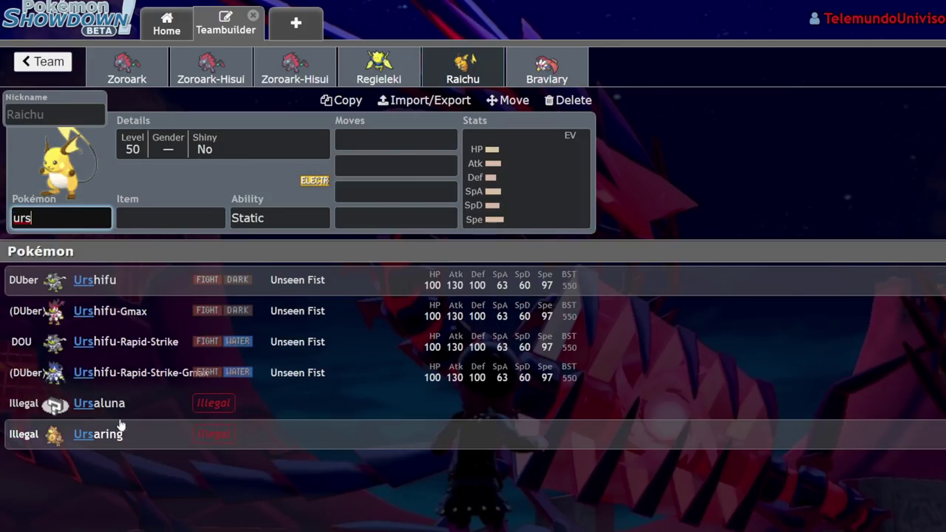
left_click(181, 393)
- Examine the stats of Braviary-Hisui and of the second Zoroark-Hisui
left_click(547, 66)
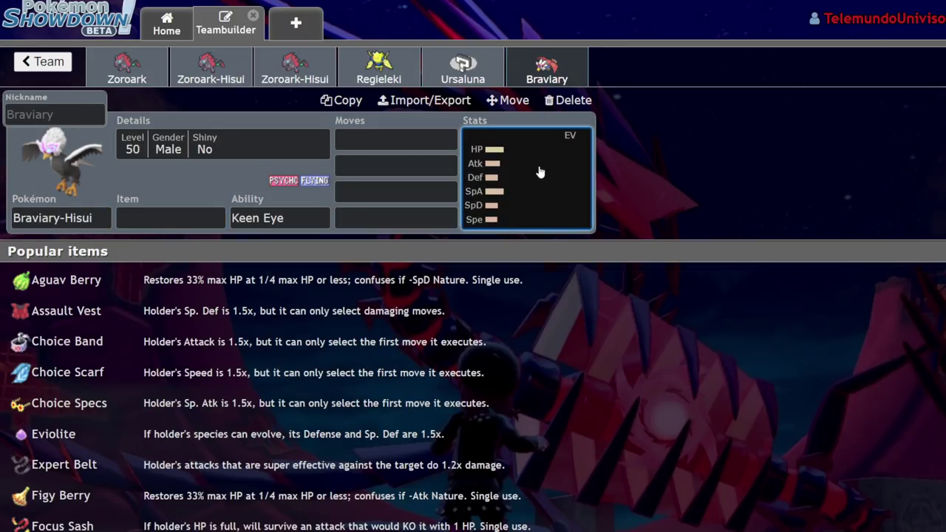
left_click(538, 172)
left_click(310, 66)
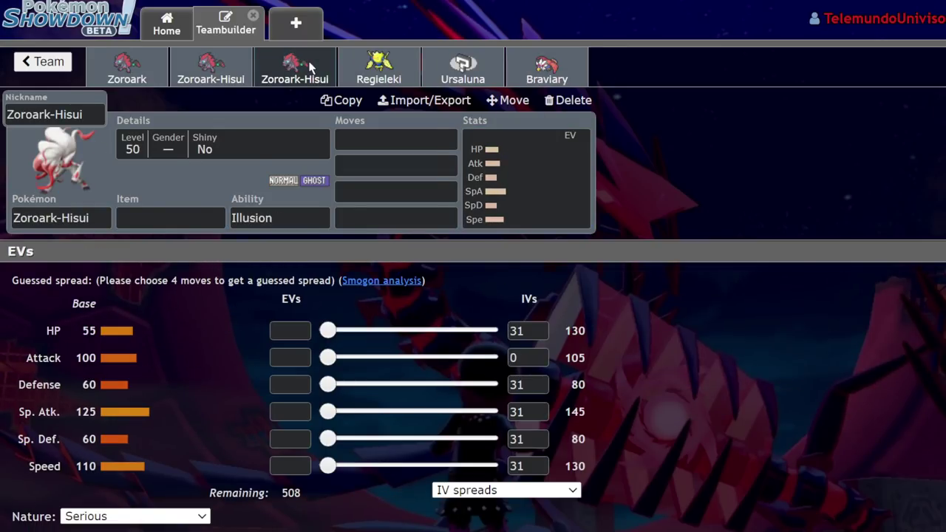